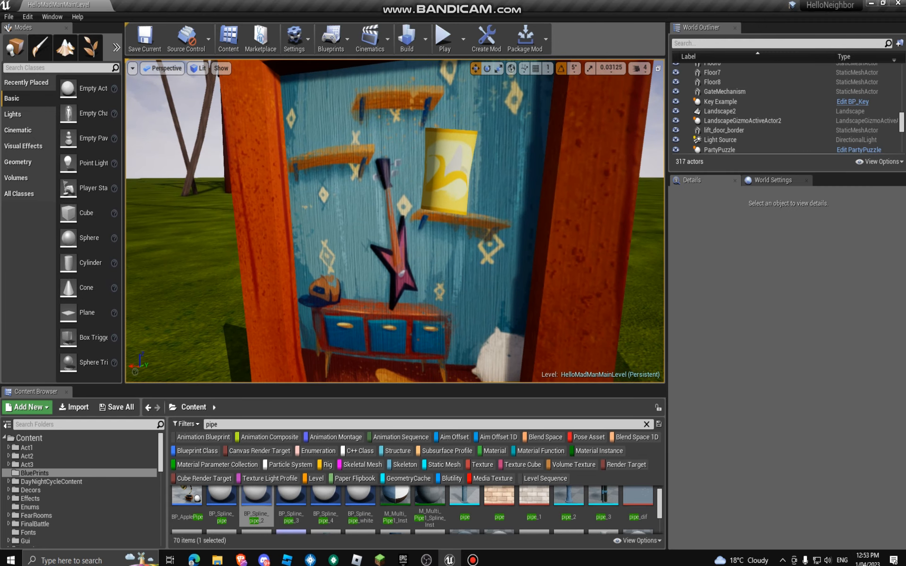
Examine the picture puzzle's frame and artwork, and the gramophone standing beside the bush
left_click(395, 221)
right_click_drag(395, 221, 463, 302)
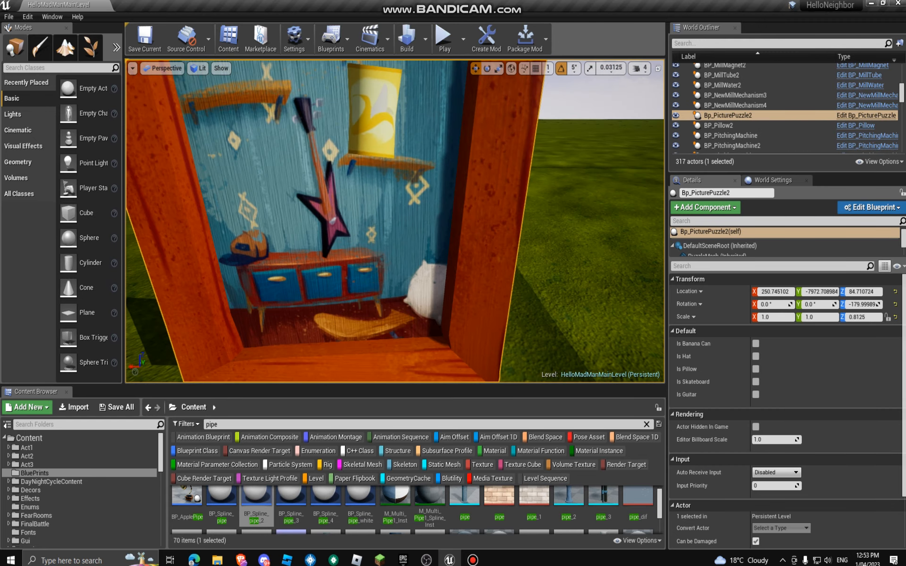
left_click(595, 264)
right_click_drag(594, 264, 401, 264)
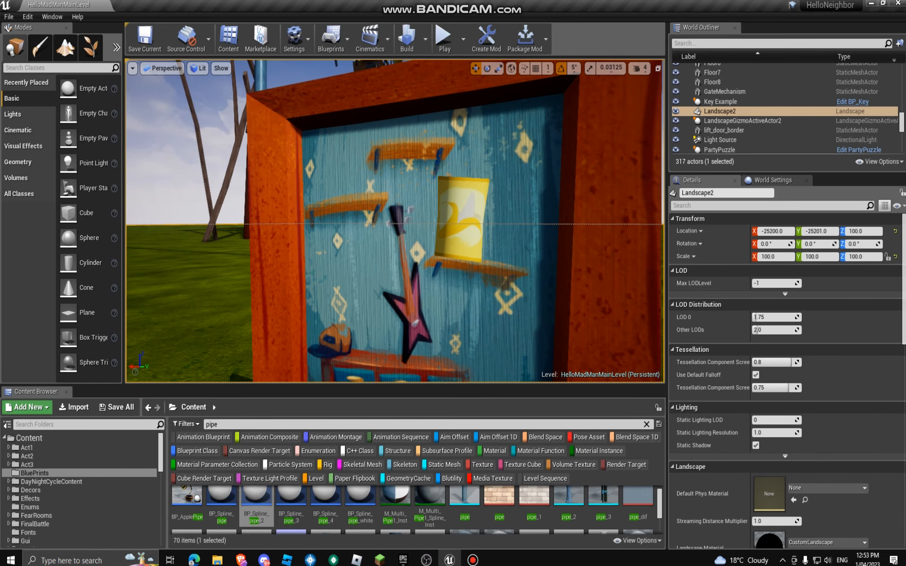
left_click(472, 560)
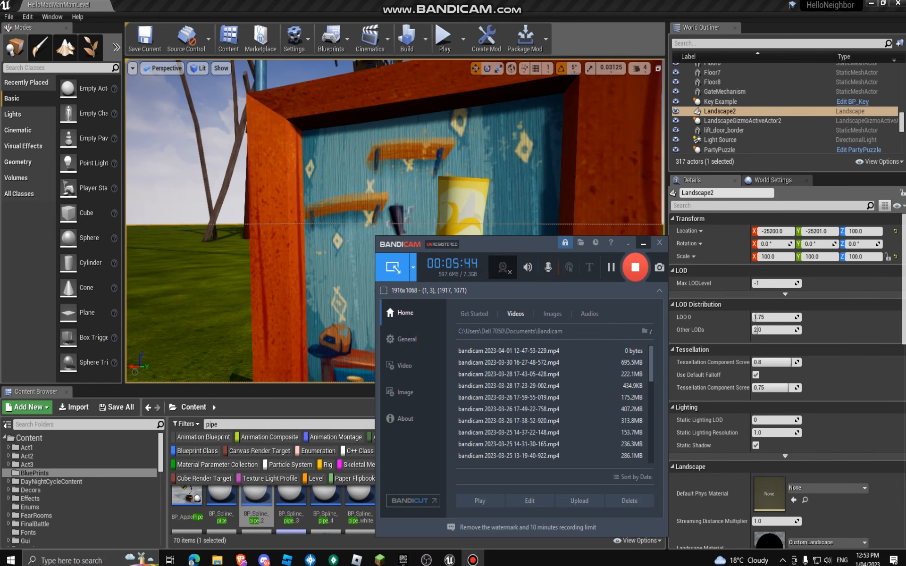
left_click(643, 242)
right_click_drag(519, 236, 425, 302)
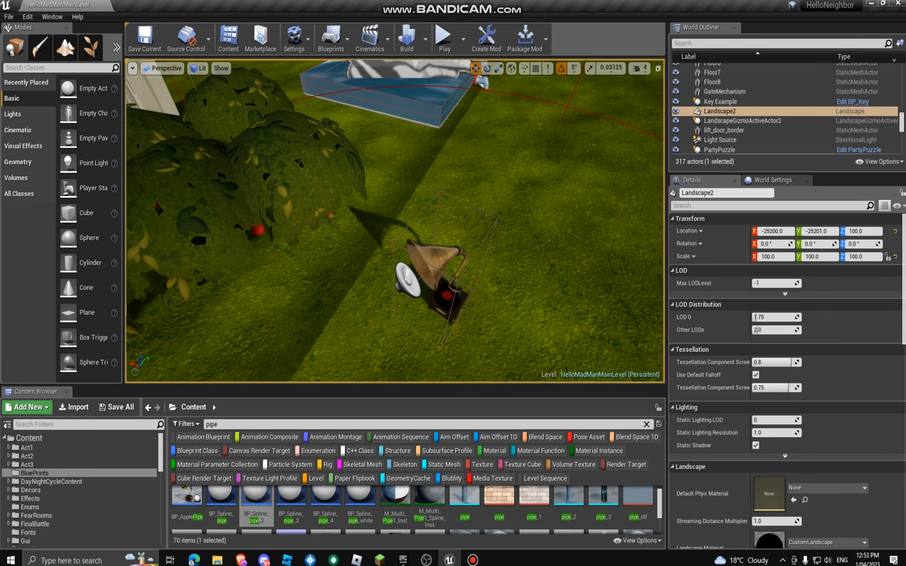
right_click(425, 278)
left_click(369, 302)
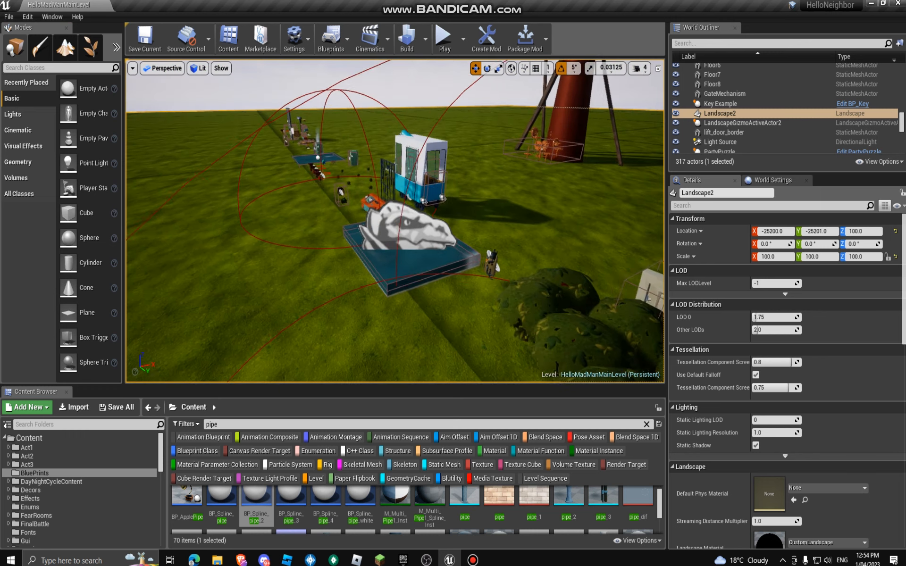
Examine the fridge, the row of launchers, and the six levers in front of the gate
key("w")
right_click_drag(394, 221, 505, 241)
key("a")
key("alt+Tab")
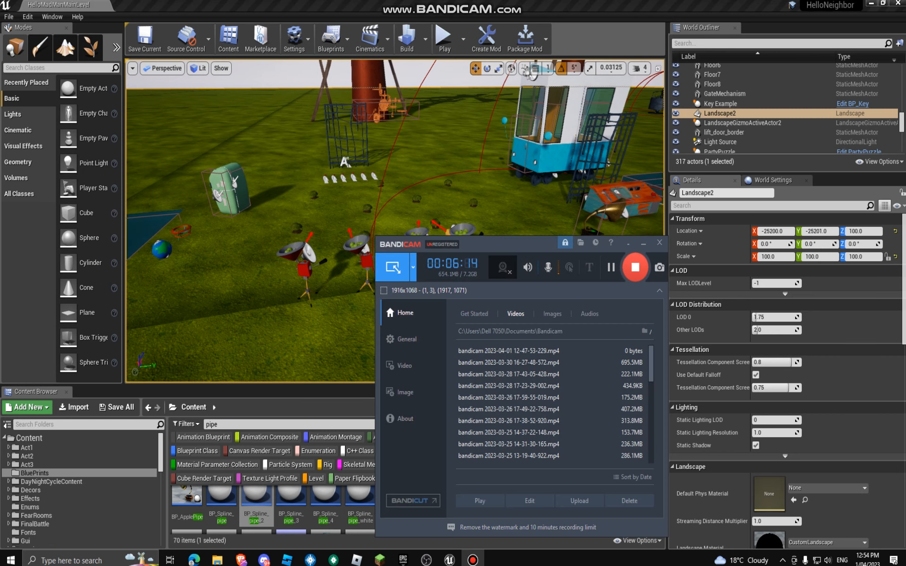
left_click(643, 242)
right_click_drag(395, 221, 330, 212)
key("w")
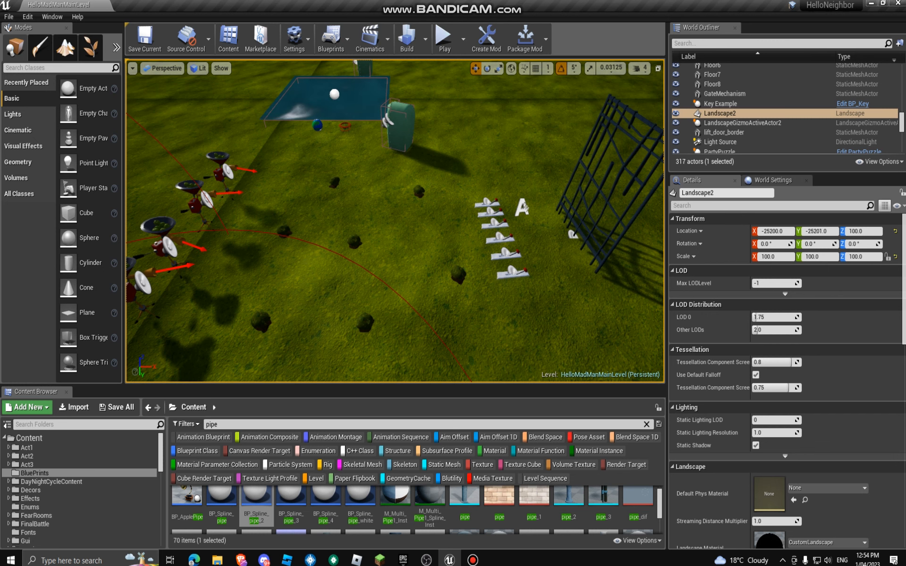
right_click_drag(330, 212, 519, 198)
key("w")
key("s")
key("w")
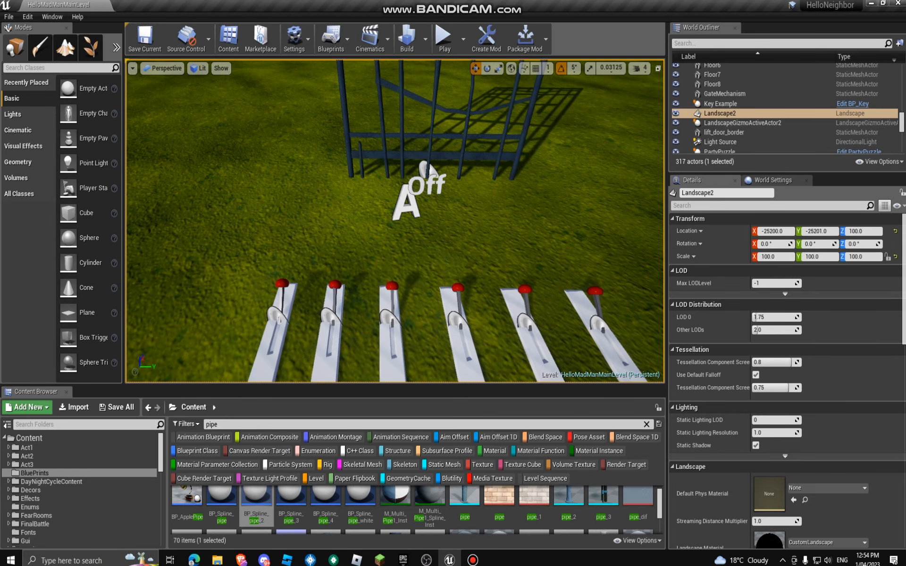
Examine the tram, its gate, and the orange machine and gramophone standing next to it
right_click_drag(519, 198, 273, 181)
key("s")
key("s")
key("w")
left_click(472, 560)
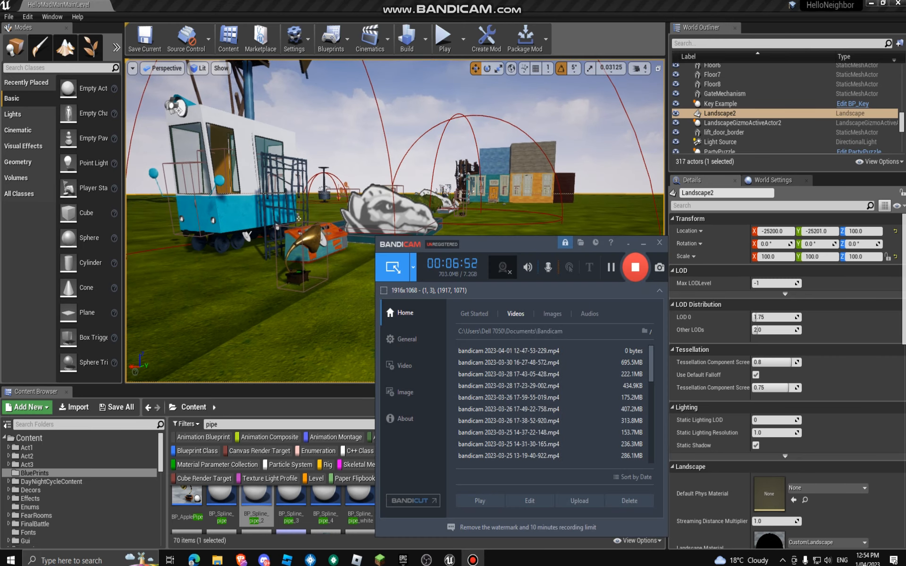
left_click(643, 244)
right_click_drag(425, 222, 455, 197)
key("s")
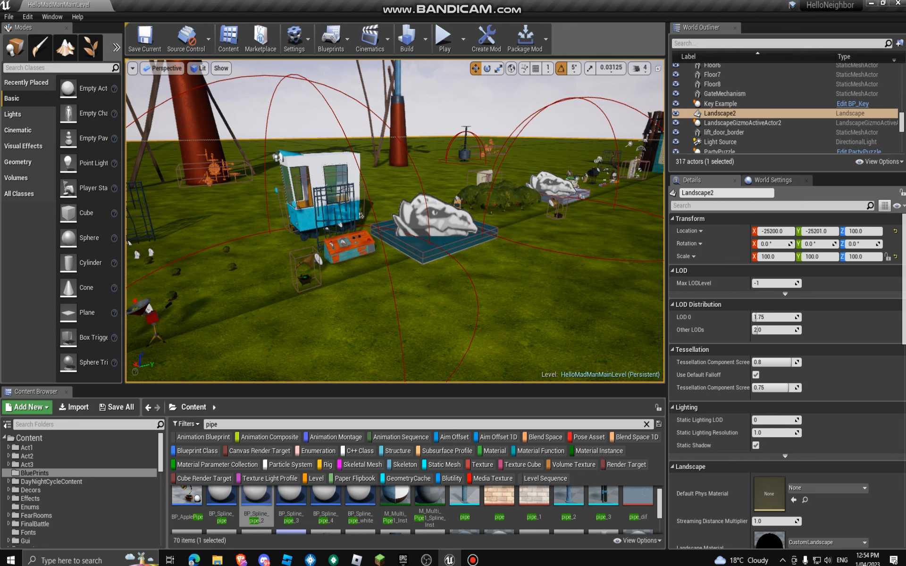
Examine the water pool together with the valve at its edge and the nearby bathtub
right_click_drag(455, 196, 656, 220)
key("w")
key("w")
key("w")
key("s")
key("w")
key("w")
key("s")
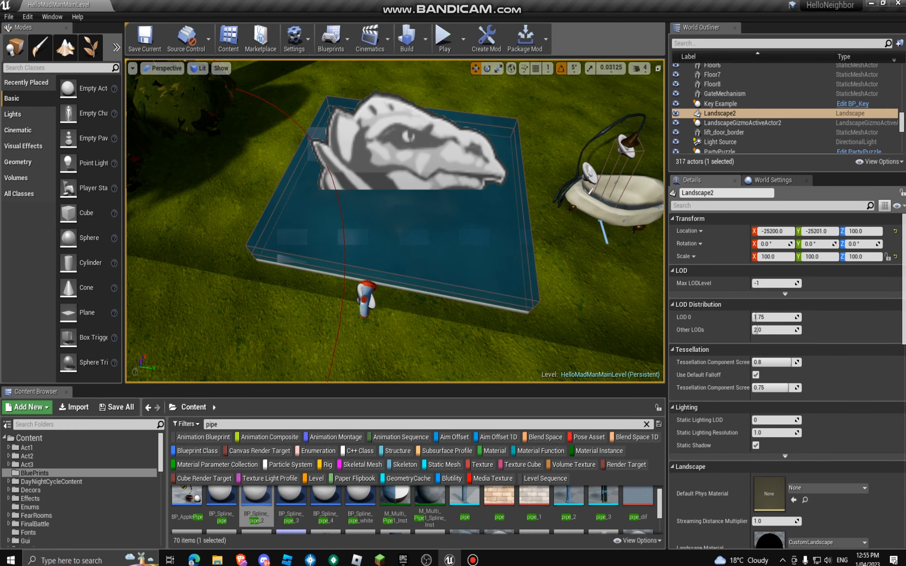
Search the project content for "door water" and place BP_DoorWater in the level beside the water pool
left_click_drag(236, 424, 156, 434)
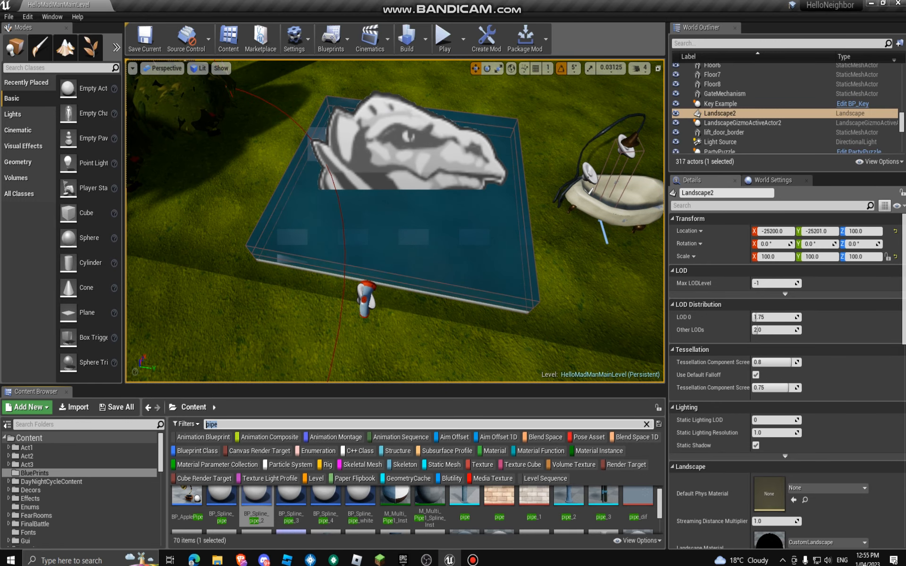
type("dooor")
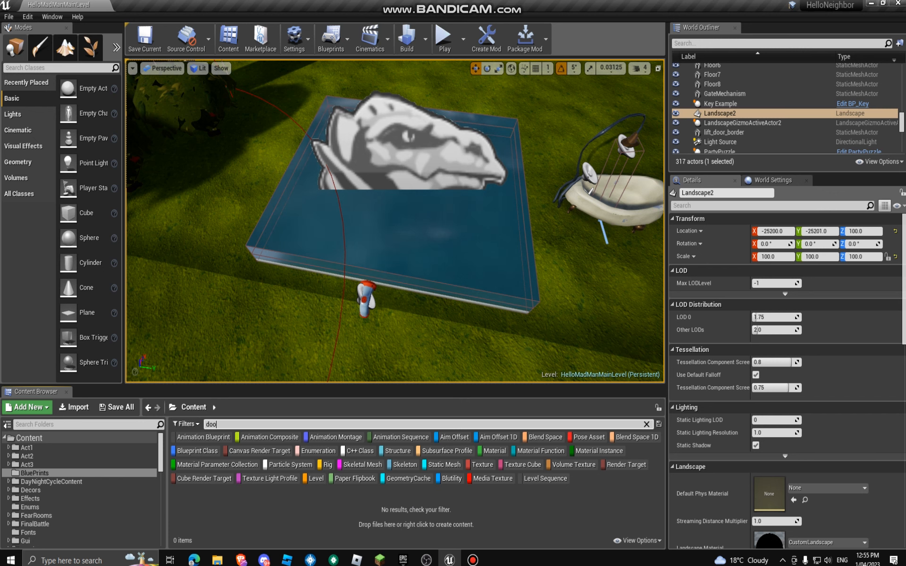
key("BackSpace")
key("BackSpace")
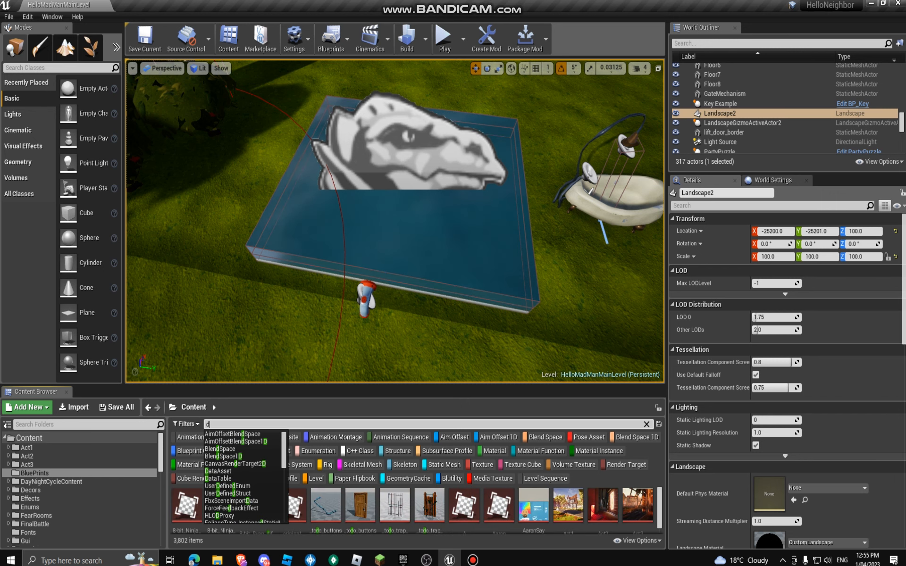
type("oor wat")
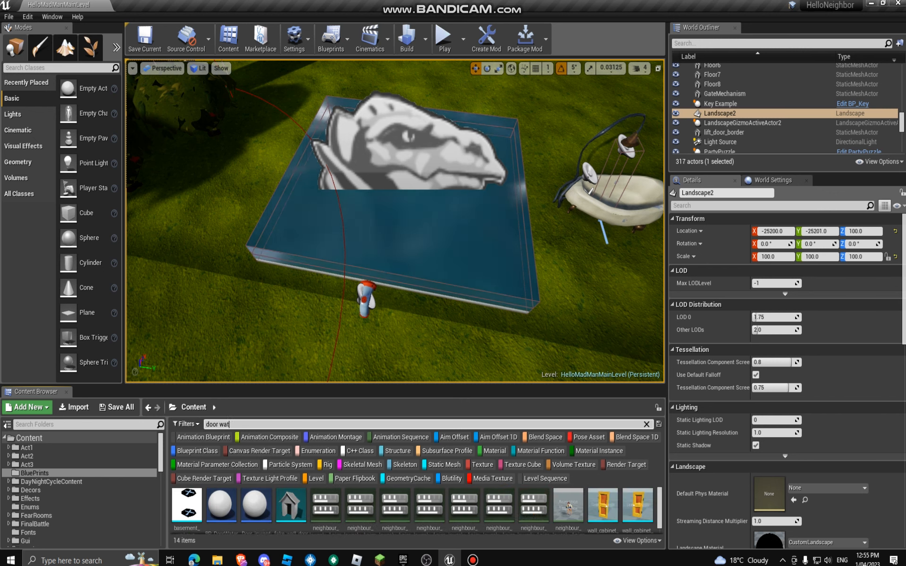
type("er")
left_click(187, 509)
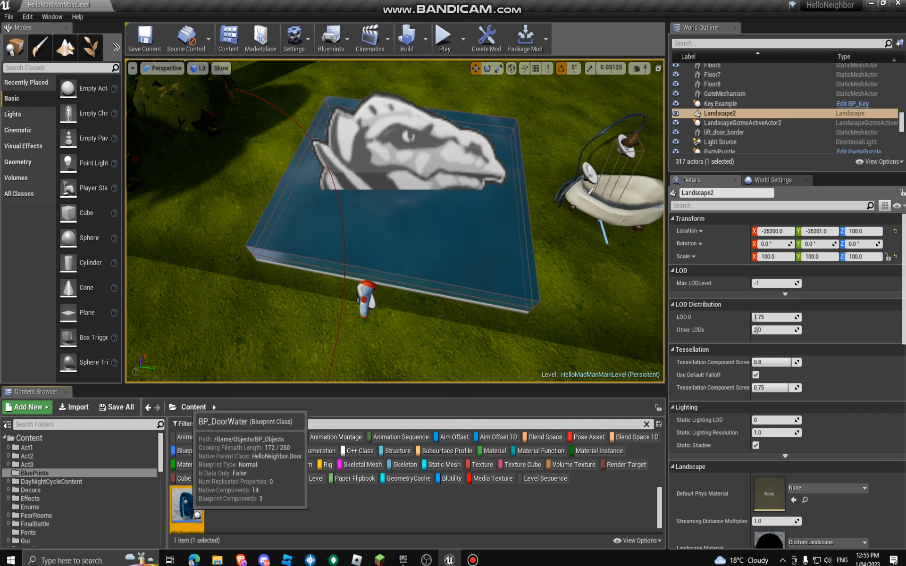
left_click_drag(187, 507, 243, 288)
Rotate the water door to -90° about Z and shift it along the pool's edge to about X -24, Y -1900
key("e")
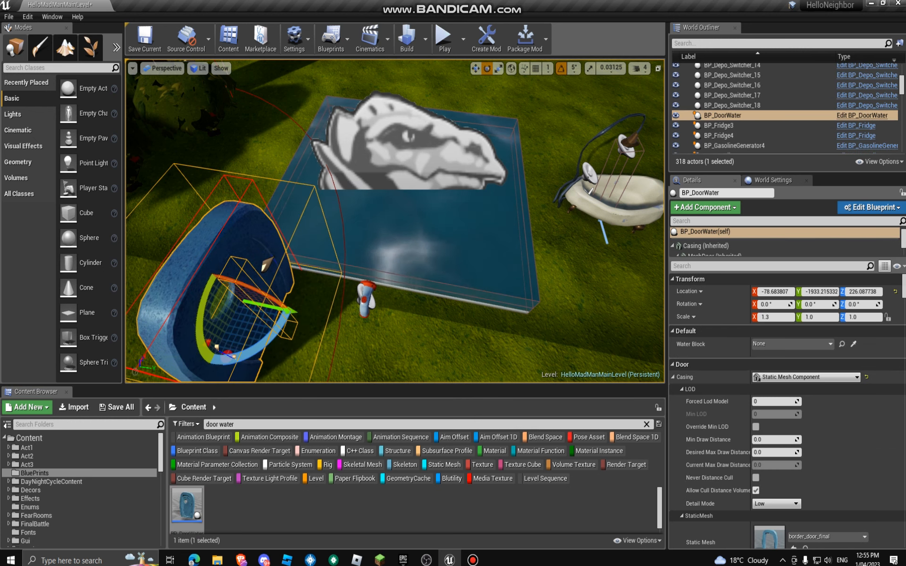
left_click_drag(265, 339, 253, 346)
left_click_drag(272, 266, 318, 270)
key("w")
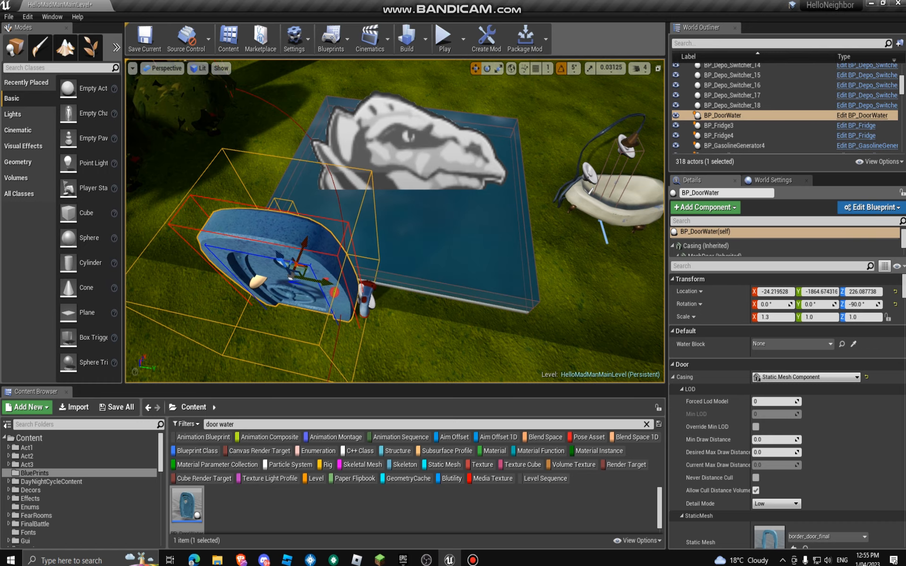
right_click_drag(318, 270, 345, 304)
left_click_drag(459, 219, 421, 225)
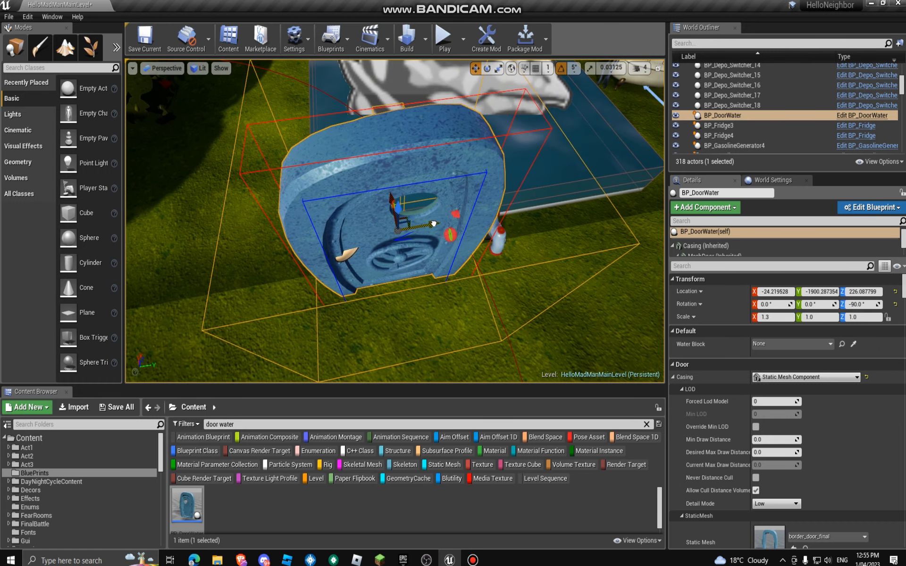
Check which actors are available for the water door's Water Block setting, leaving it unassigned
right_click_drag(422, 225, 345, 208)
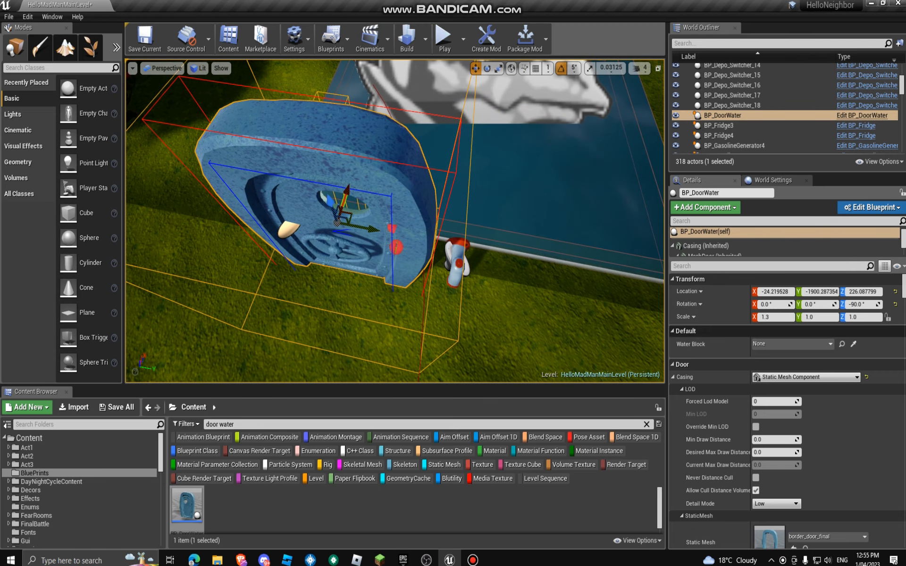
left_click(791, 344)
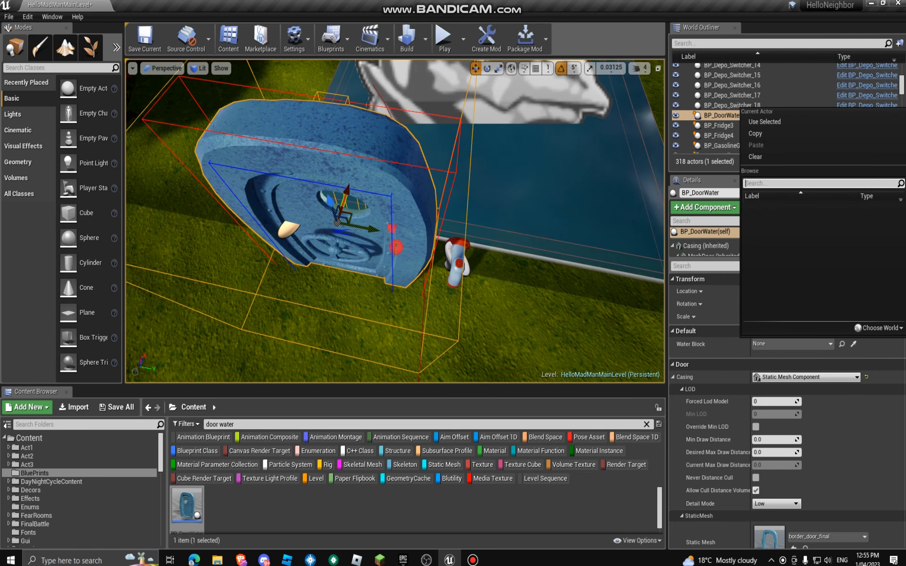
left_click(802, 359)
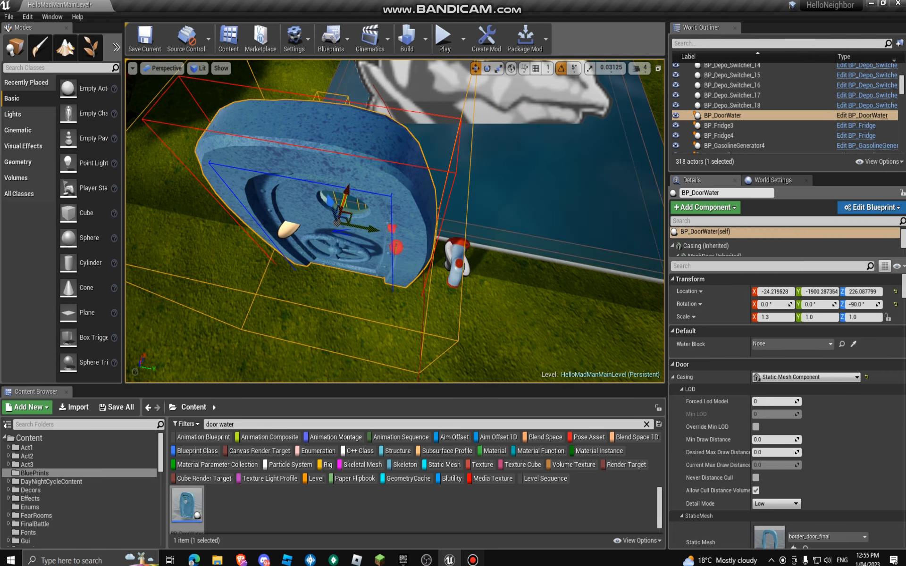
left_click(471, 560)
left_click(472, 559)
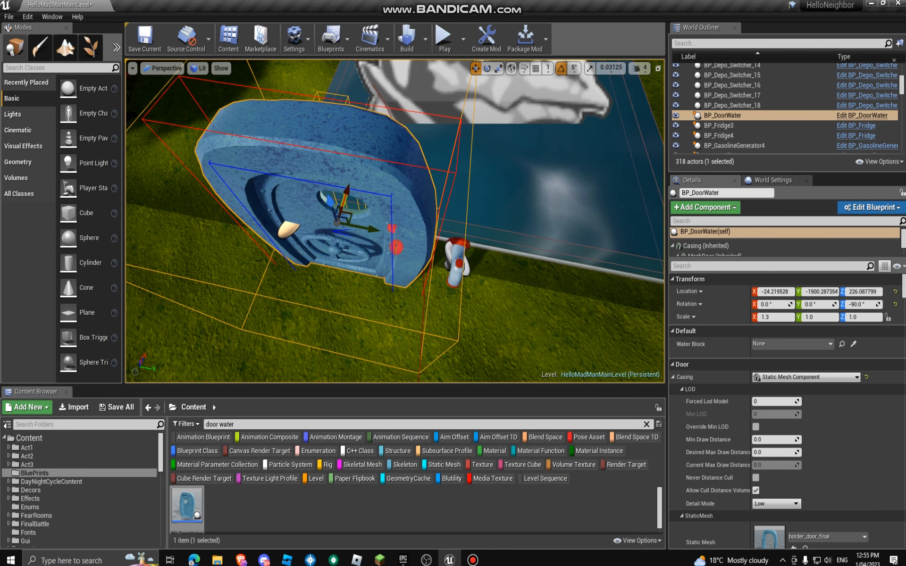
Select the water pool and inspect its actor type and properties
left_click(566, 198)
right_click_drag(567, 198, 487, 113)
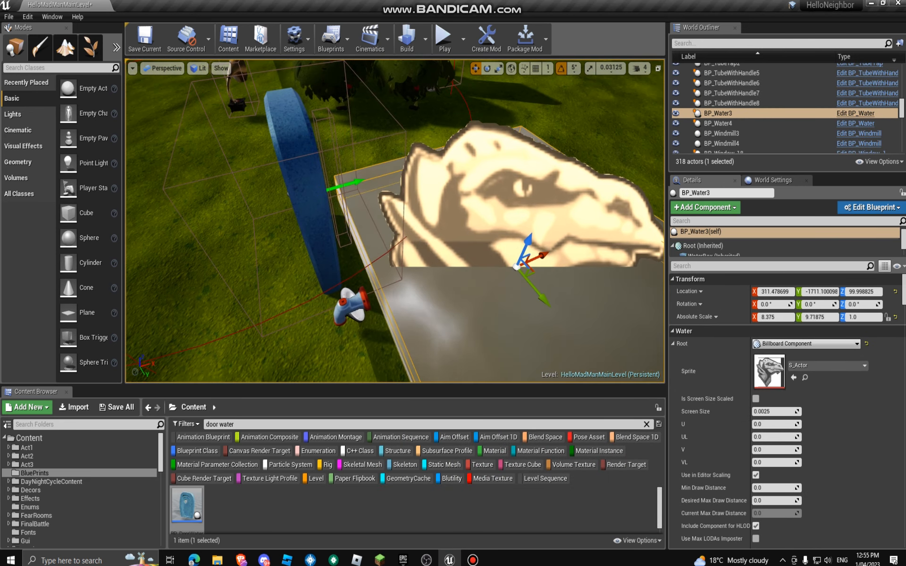
right_click(544, 130)
Delete the water door, undo back to its unrotated placement, and raise it to a Z location of about 287.5
left_click(314, 193)
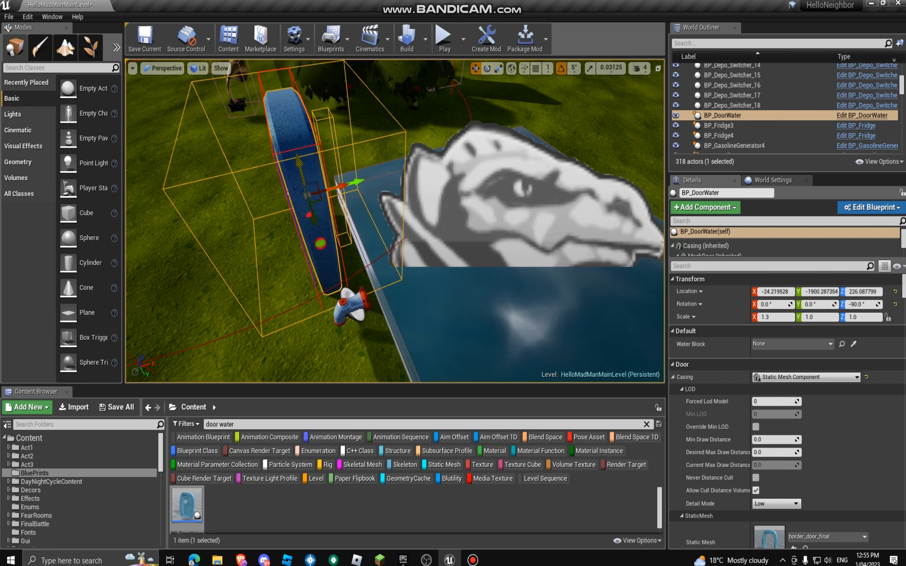
key("Delete")
right_click_drag(307, 195, 453, 222)
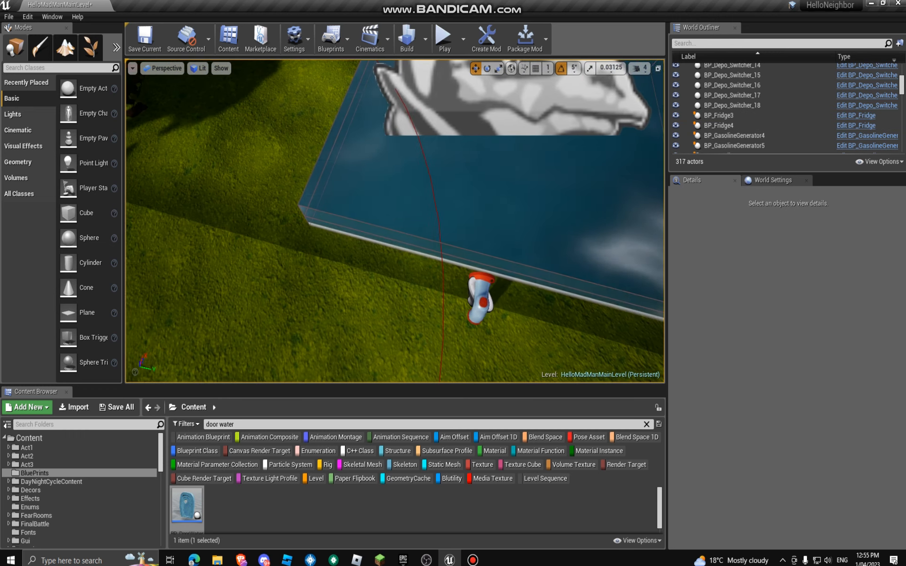
key("ctrl+z")
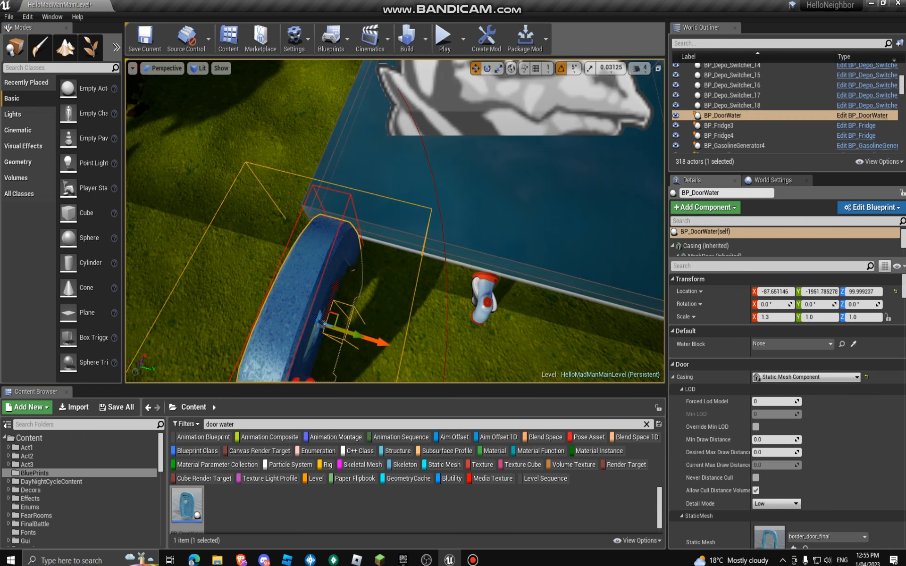
left_click_drag(330, 311, 309, 222)
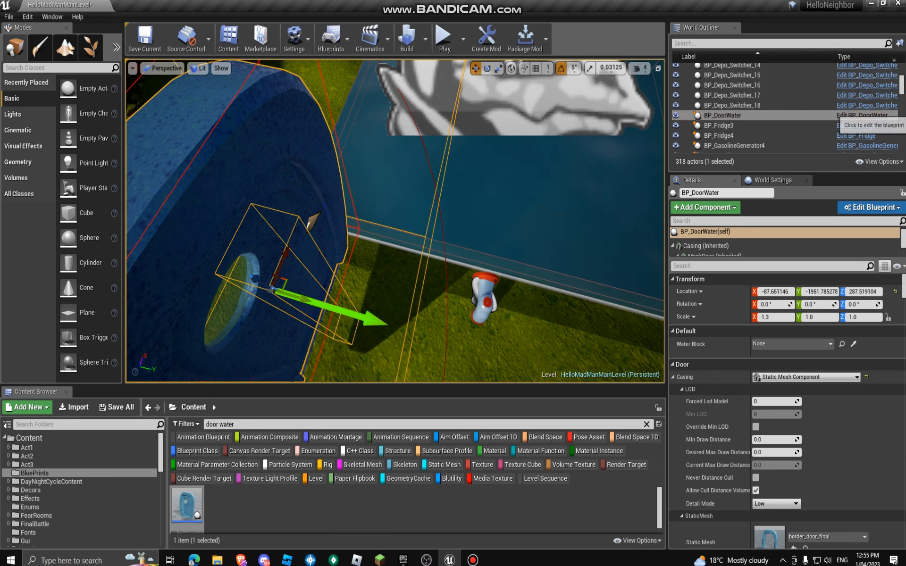
Open the BP_DoorWater blueprint, check the WaterBlock variable's type in the Event Graph, and close the blueprint
left_click(867, 115)
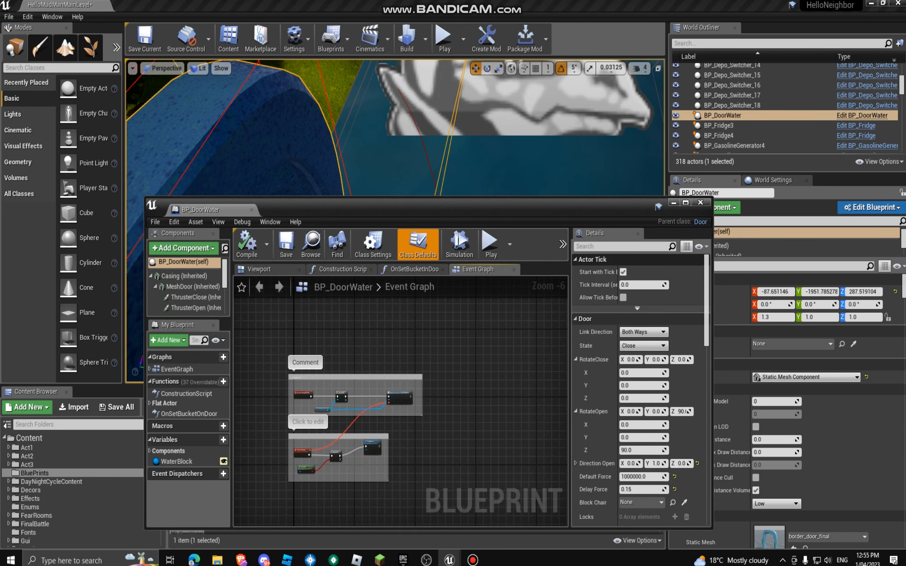
scroll(389, 471, "up", 3)
scroll(425, 460, "up", 1)
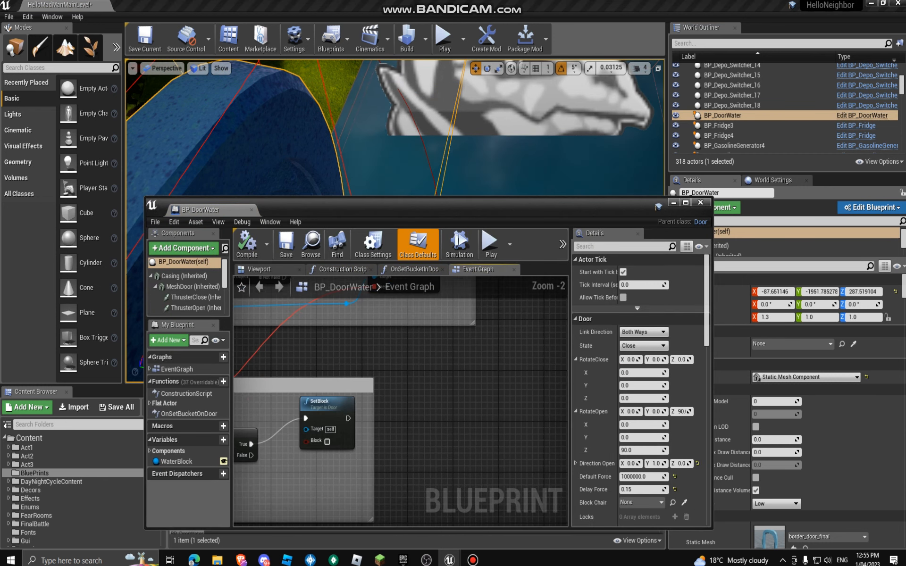
right_click_drag(321, 392, 526, 524)
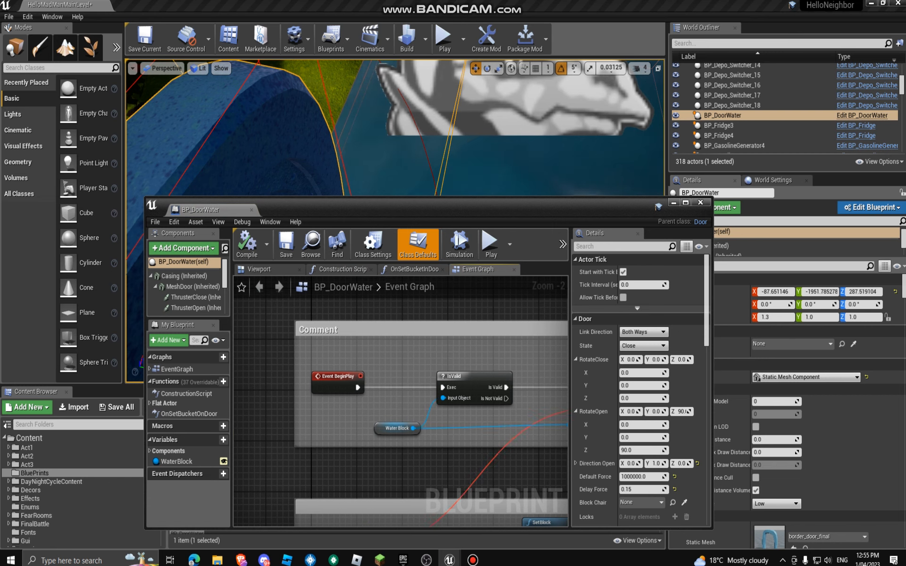
right_click_drag(533, 459, 489, 463)
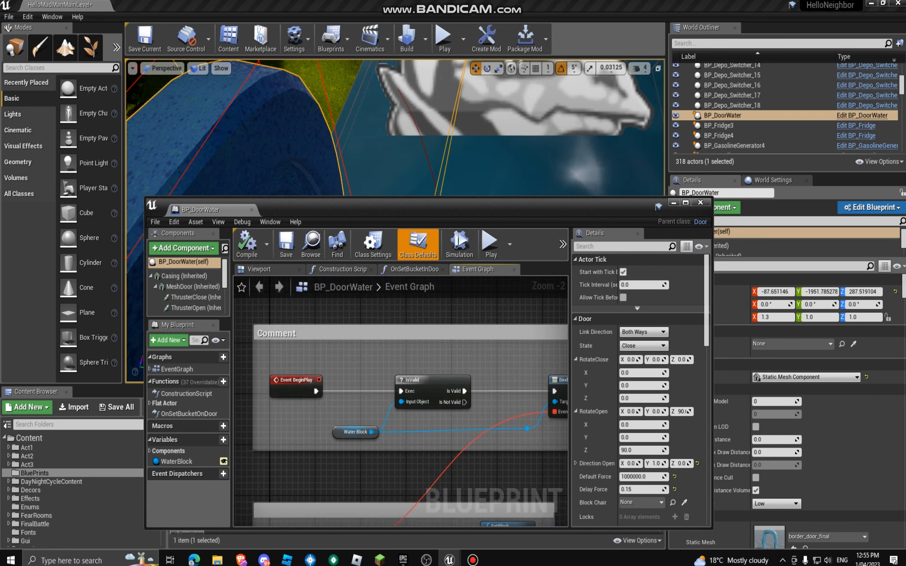
left_click(355, 432)
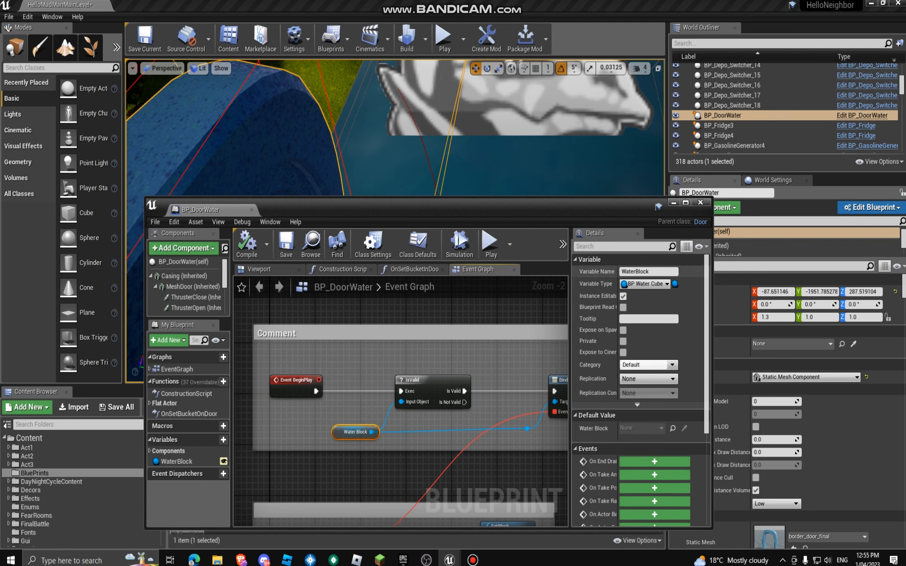
left_click(700, 202)
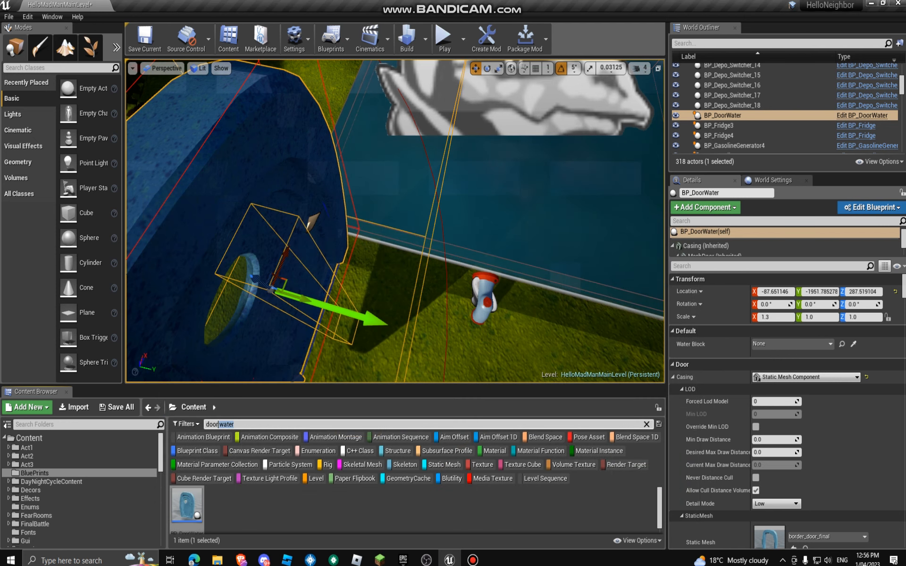
Find the BP_WaterCube blueprint and place it on the grass beside the pool, raised to a Z location of about 267
type("bp_+")
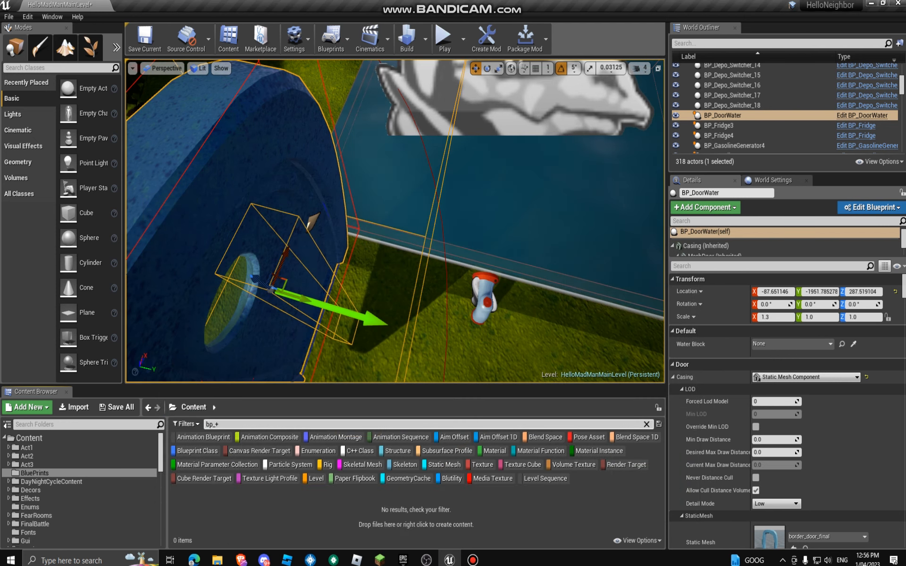
key("BackSpace")
type("w")
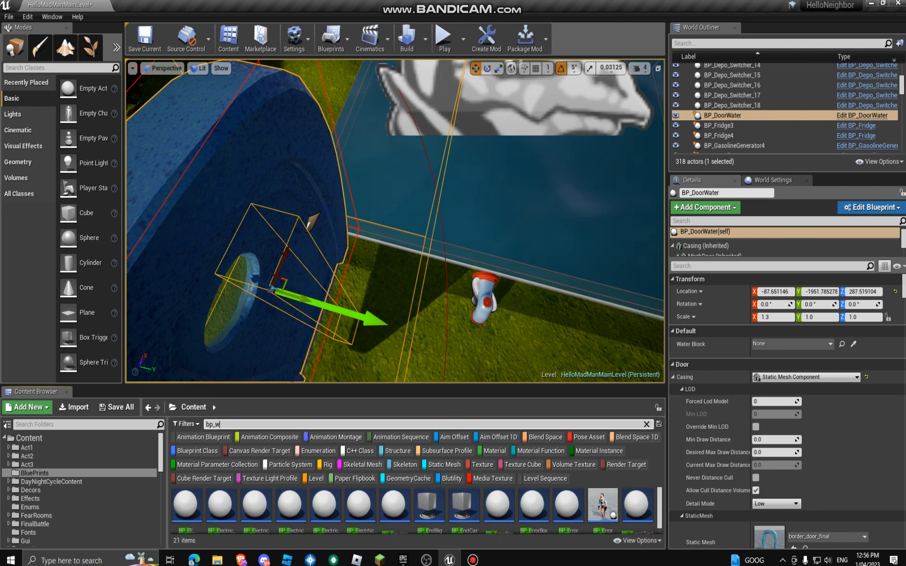
type("ater")
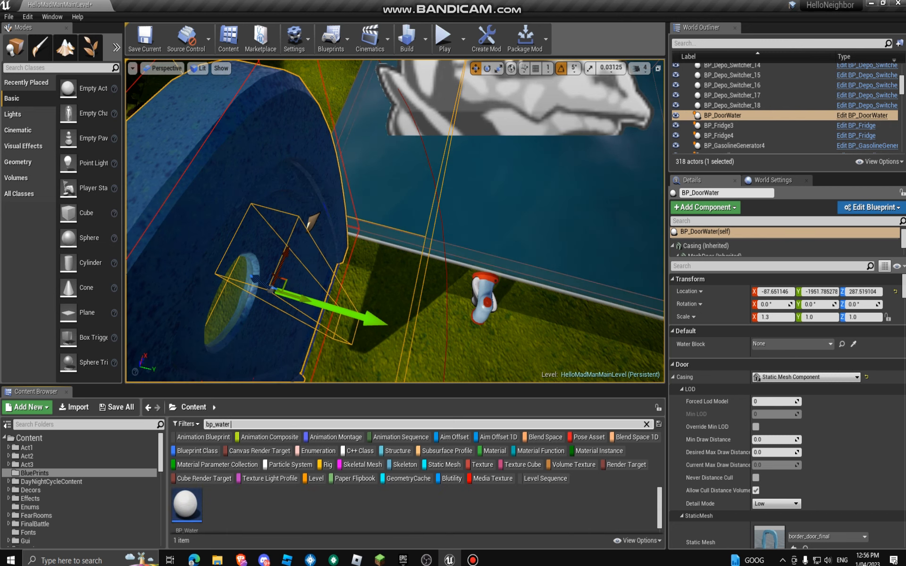
type("cube")
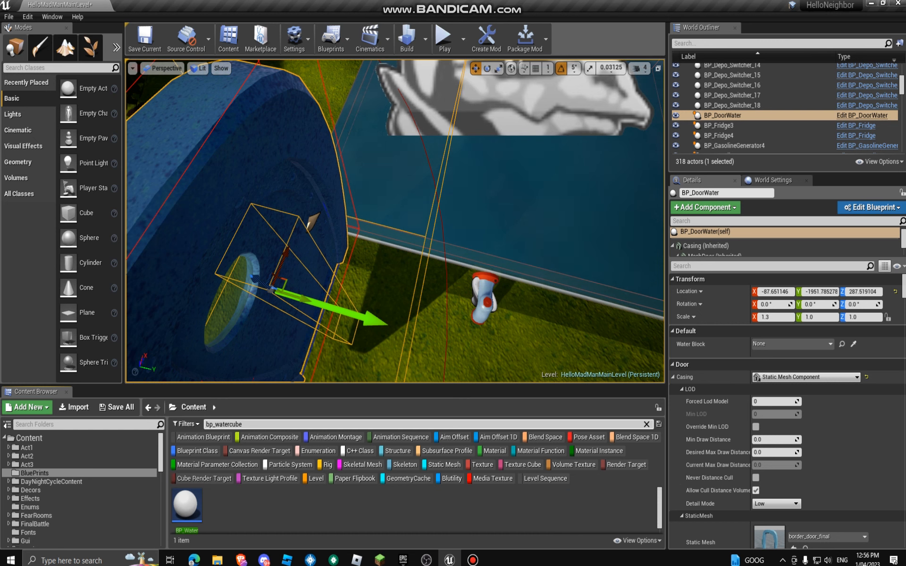
left_click_drag(187, 506, 531, 337)
right_click_drag(531, 337, 573, 332)
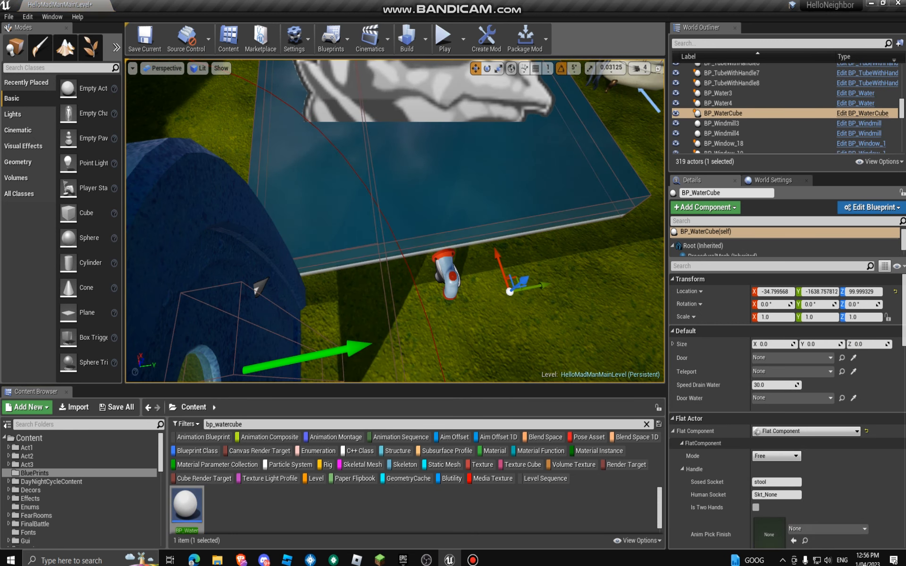
left_click_drag(503, 272, 563, 222)
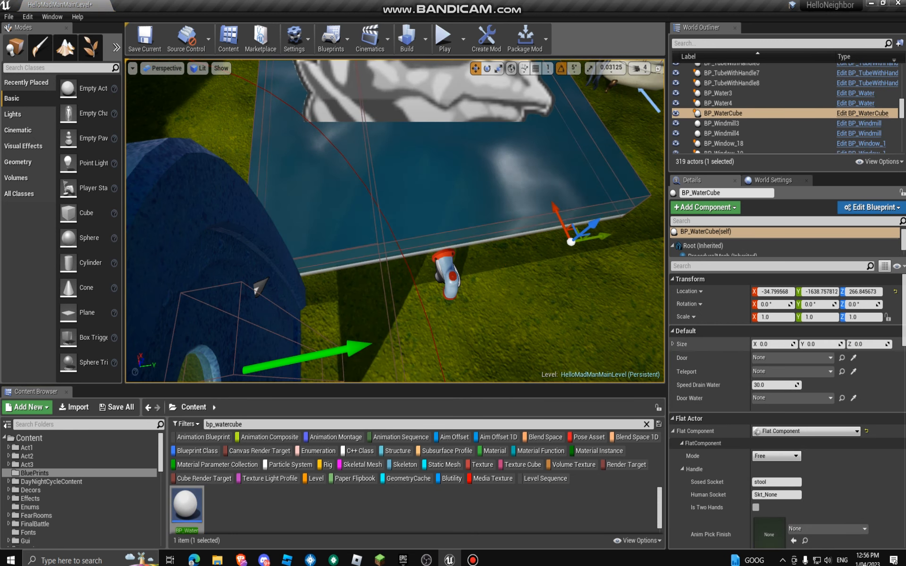
Try a size of 100 in X and Y on the water cube, and delete the cube from the level
left_click(773, 344)
type("100")
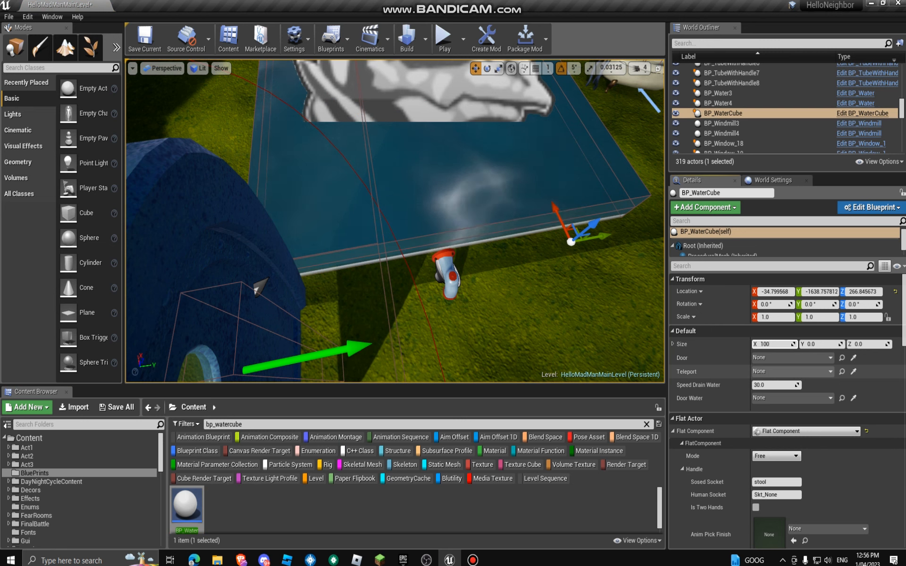
key("Tab")
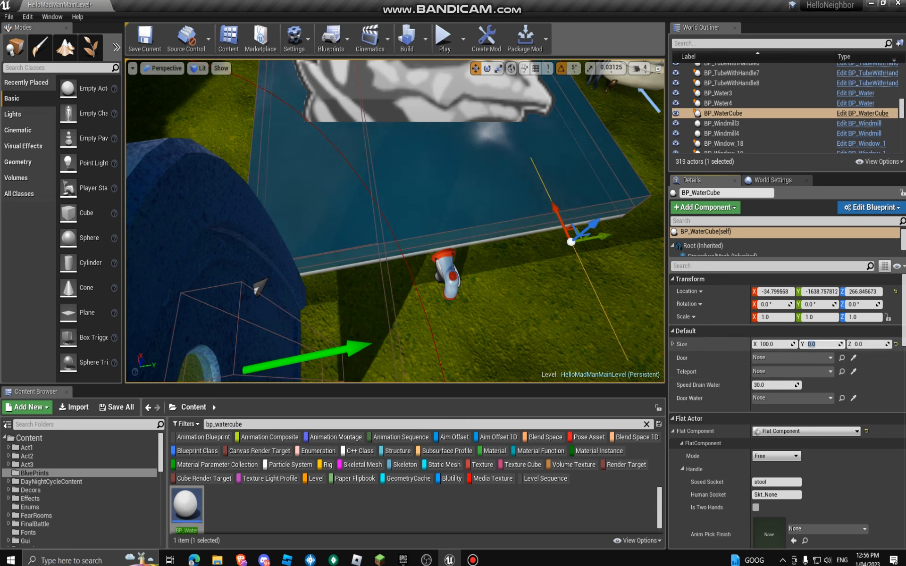
type("100")
key("Return")
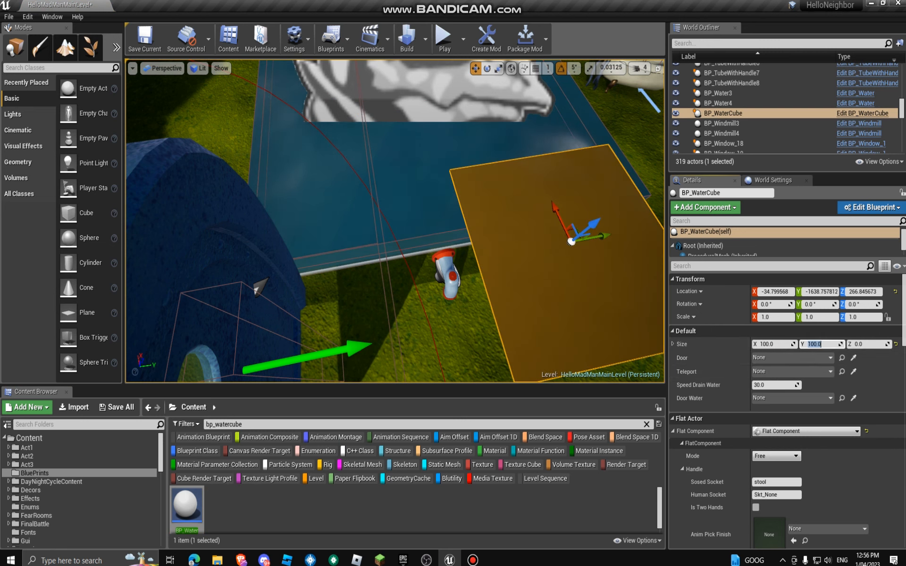
key("f")
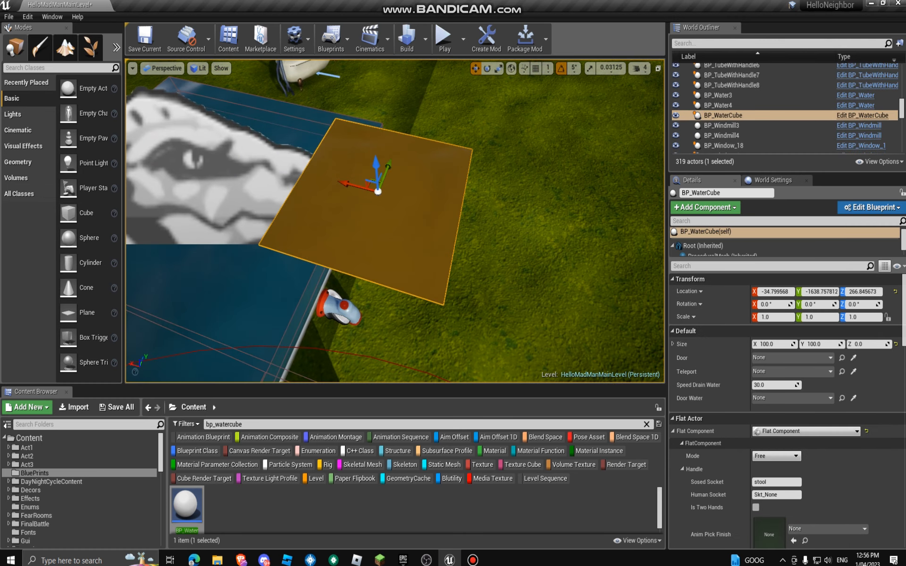
key("Delete")
Examine the layout around the water door and pool, including the small machine beside the bushes
right_click_drag(223, 271, 137, 273)
key("alt+Tab")
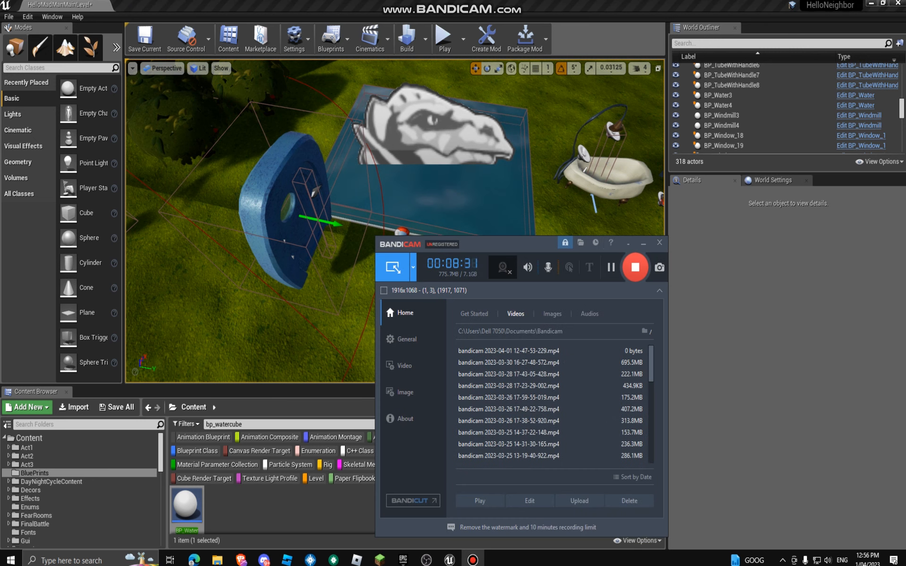
key("alt+Tab")
scroll(395, 221, "down", 10)
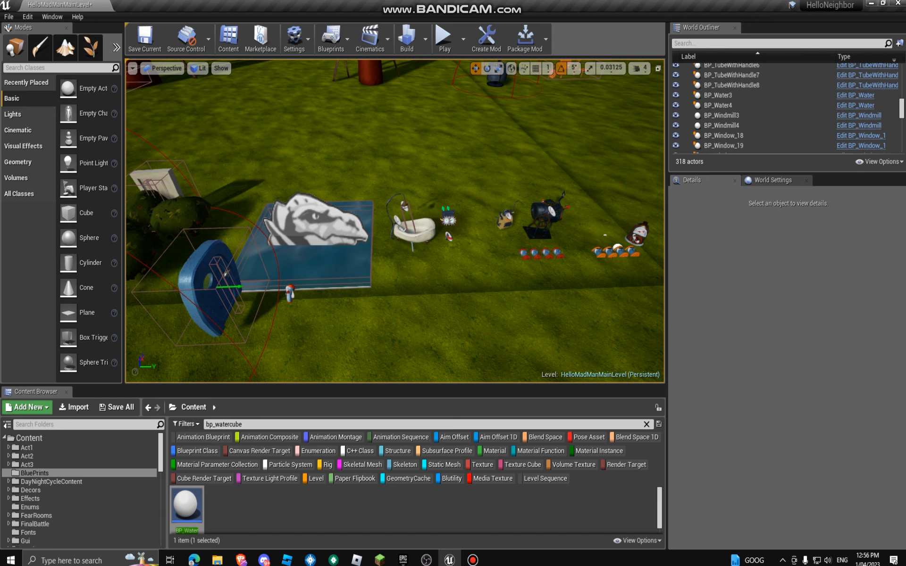
key("alt+Tab")
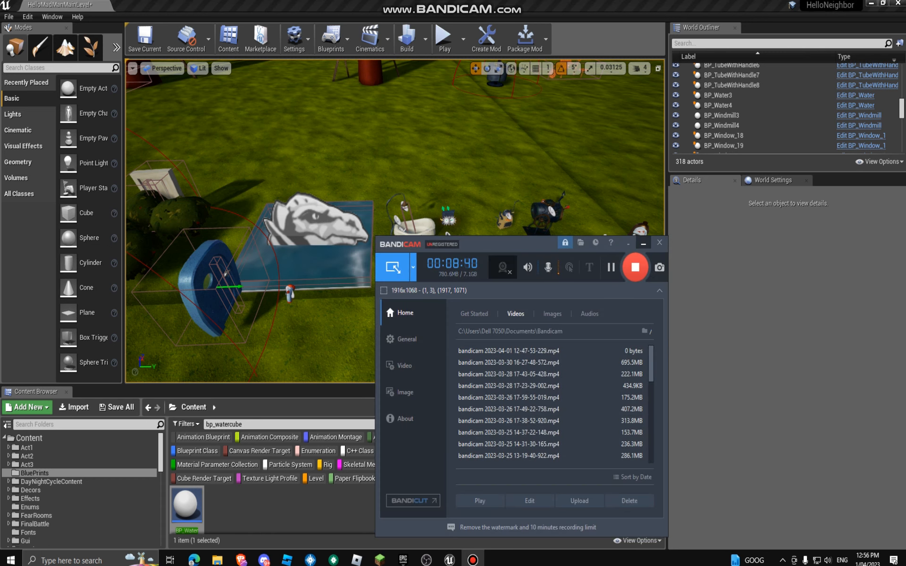
left_click(643, 243)
right_click_drag(395, 221, 395, 272)
scroll(395, 221, "down", 5)
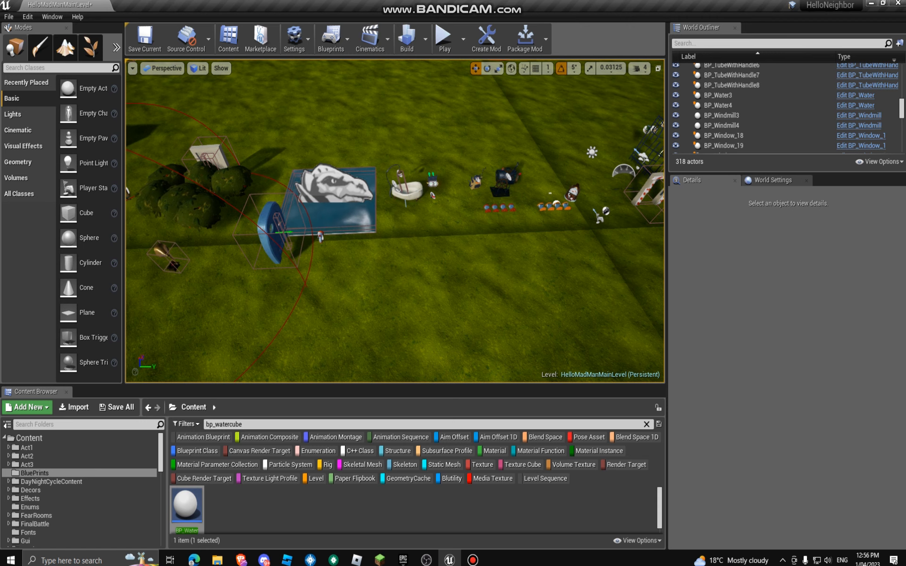
right_click_drag(395, 221, 397, 81)
key("w")
key("s")
key("w")
key("s")
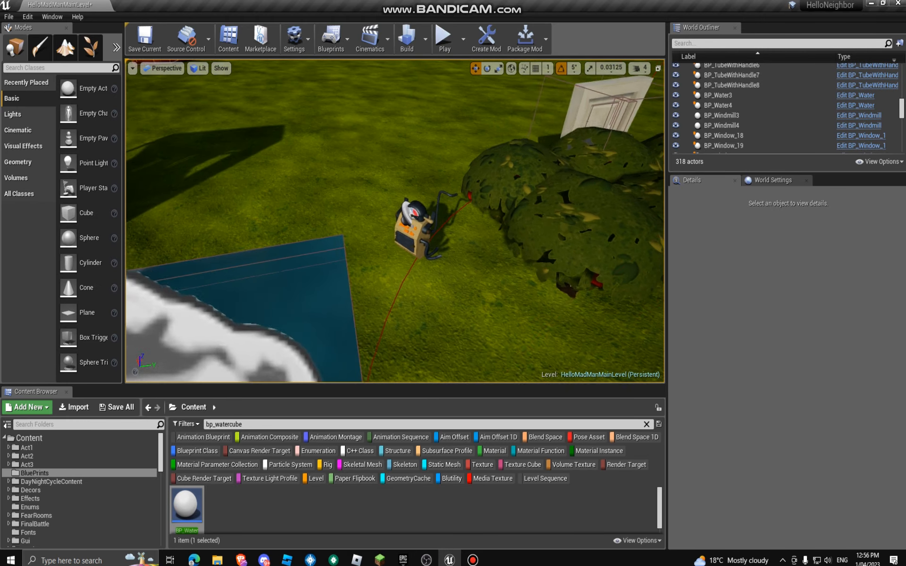
Examine how the small machine is positioned between the dinosaur-marked pool and the bushes
left_click(472, 560)
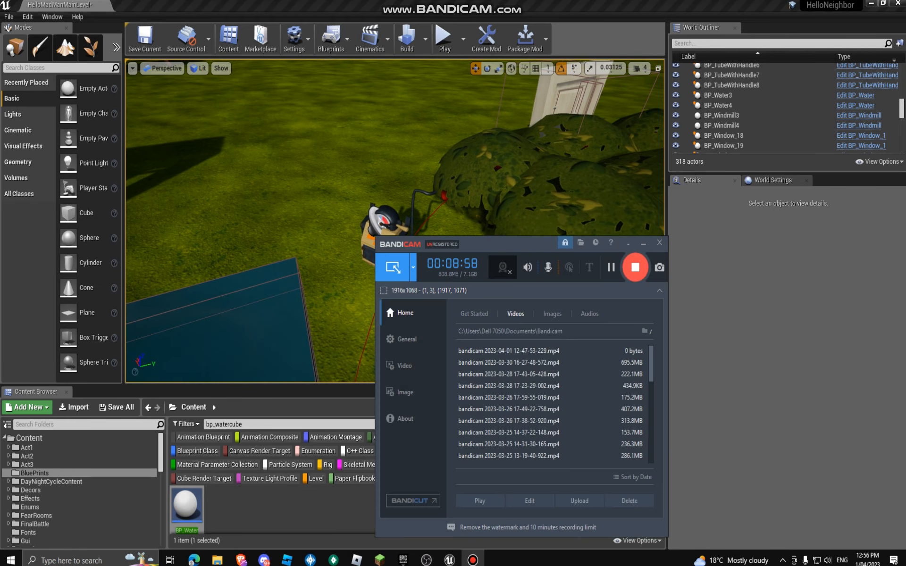
left_click(643, 242)
key("w")
right_click_drag(395, 221, 471, 203)
key("s")
key("a")
key("a")
key("s")
key("d")
key("w")
key("a")
key("s")
left_click(472, 560)
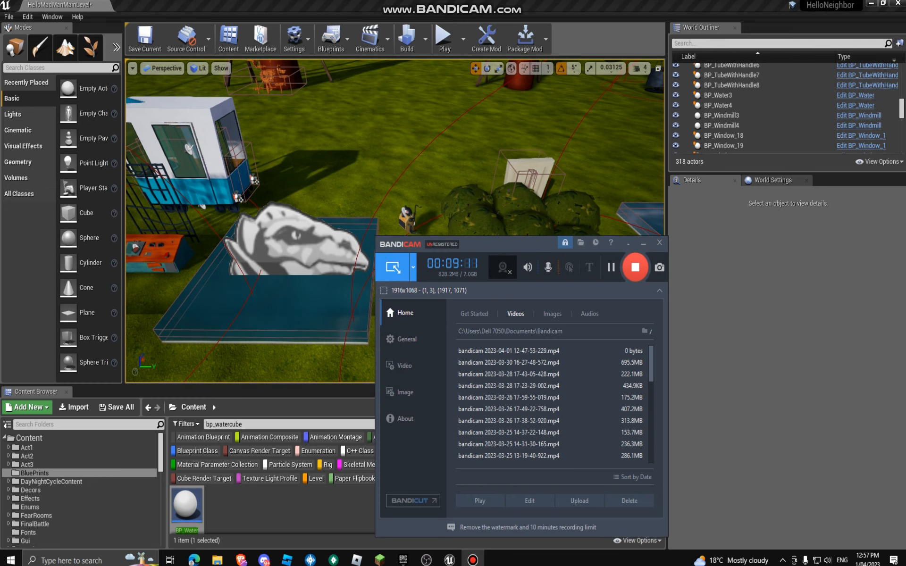
left_click(643, 243)
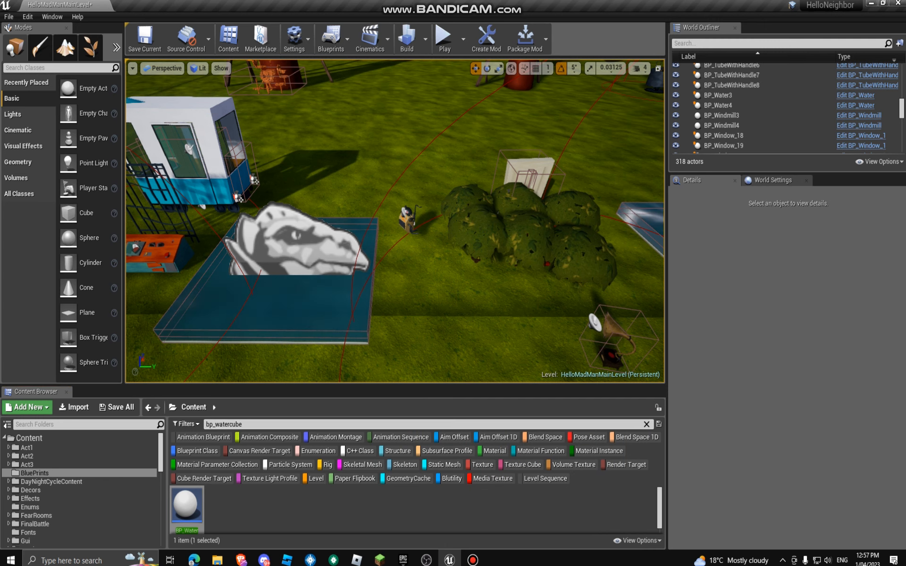
Examine the group of rifle range targets on the grass, viewing the red book target up close
mouse_move(395, 221)
right_mouse_down()
mouse_move(394, 156)
mouse_move(410, 137)
mouse_move(377, 175)
mouse_move(401, 212)
mouse_move(394, 231)
right_mouse_up()
key("w")
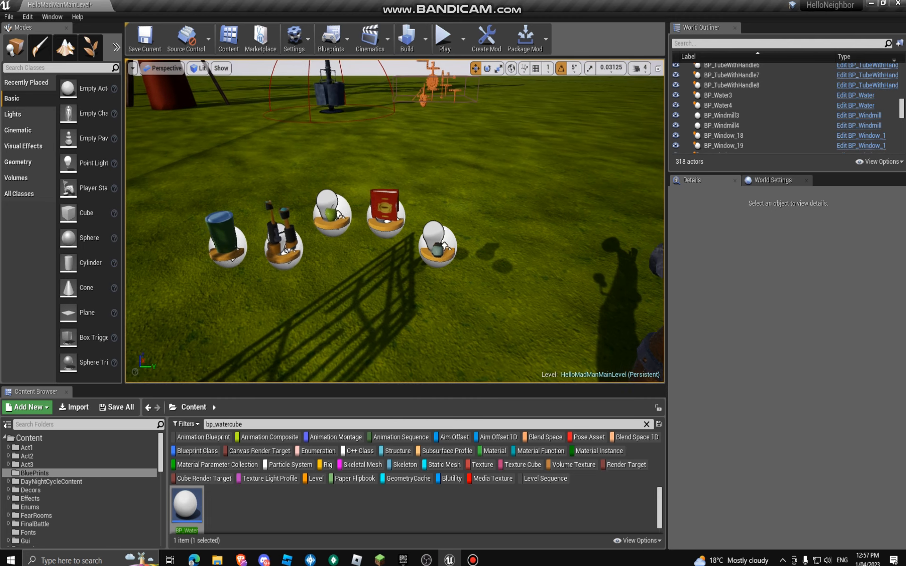
left_click(472, 560)
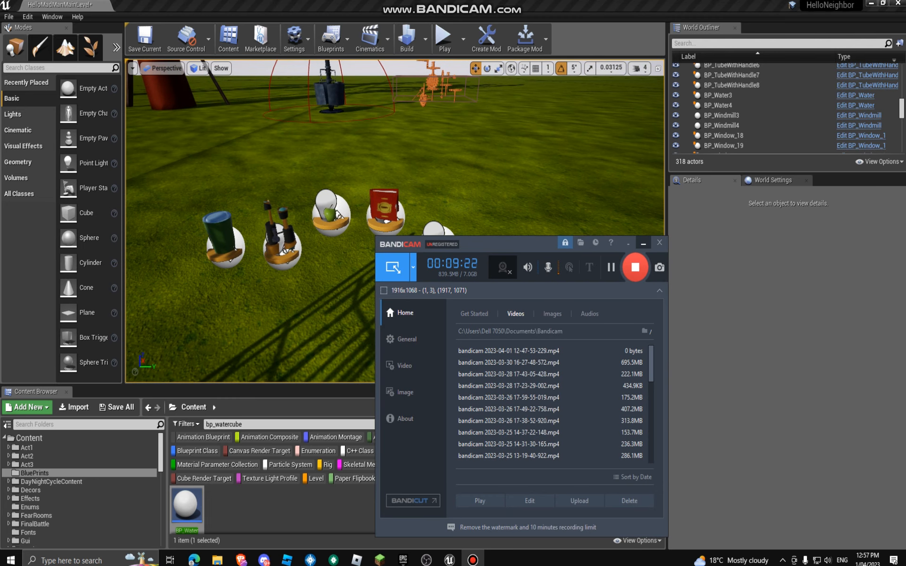
left_click(643, 243)
key("w")
right_click_drag(394, 221, 377, 210)
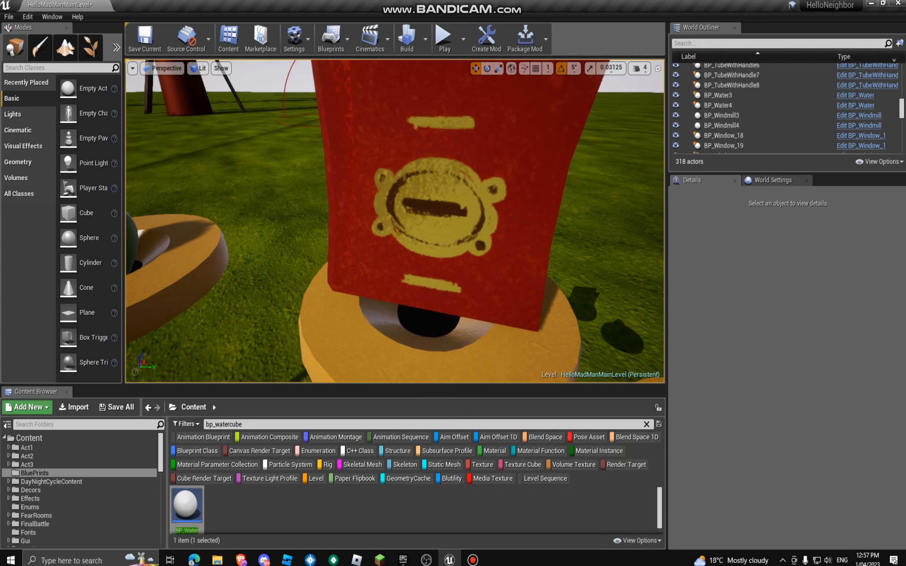
key("s")
right_click_drag(387, 208, 387, 250)
Select the red book target and inspect its properties, including Is On and Reset Time
left_click(386, 205)
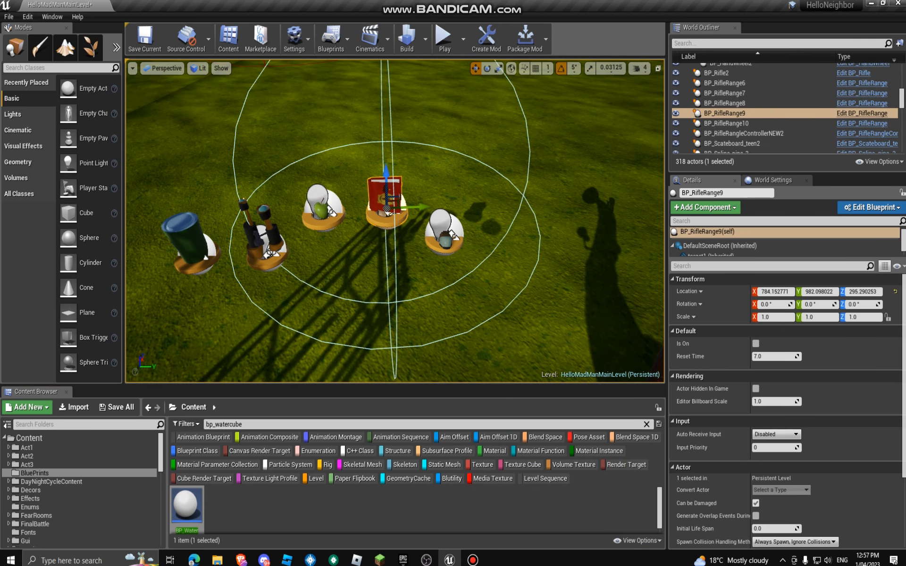
scroll(755, 406, "down", 1)
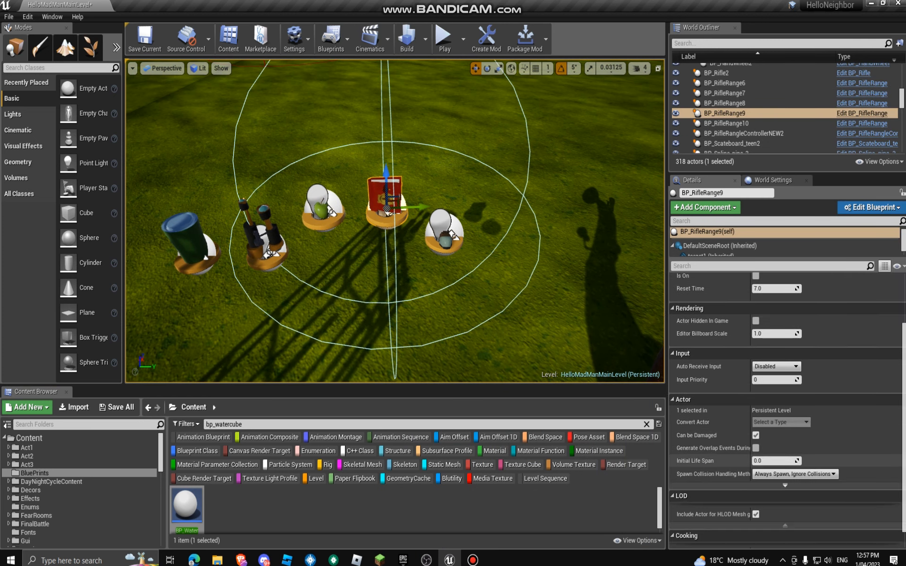
scroll(755, 425, "up", 1)
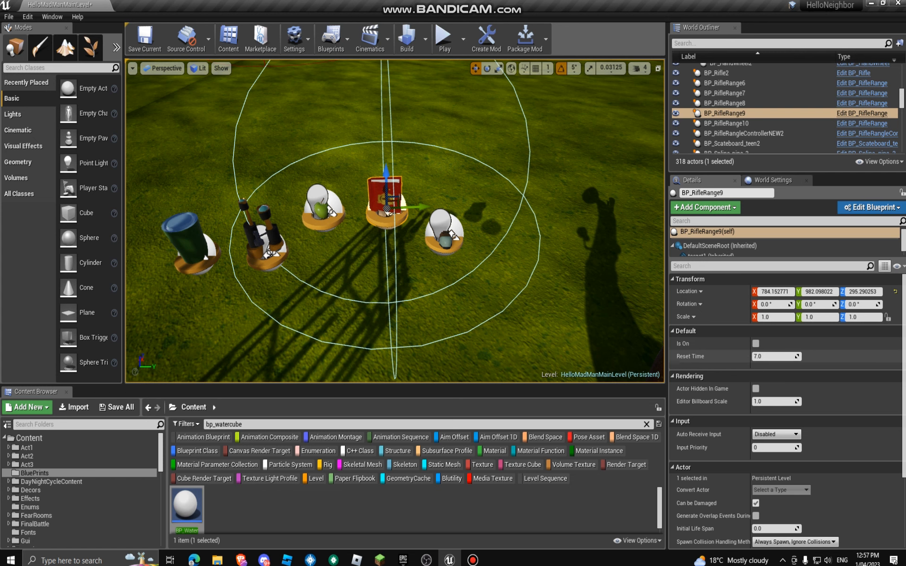
left_click(755, 343)
left_click(756, 344)
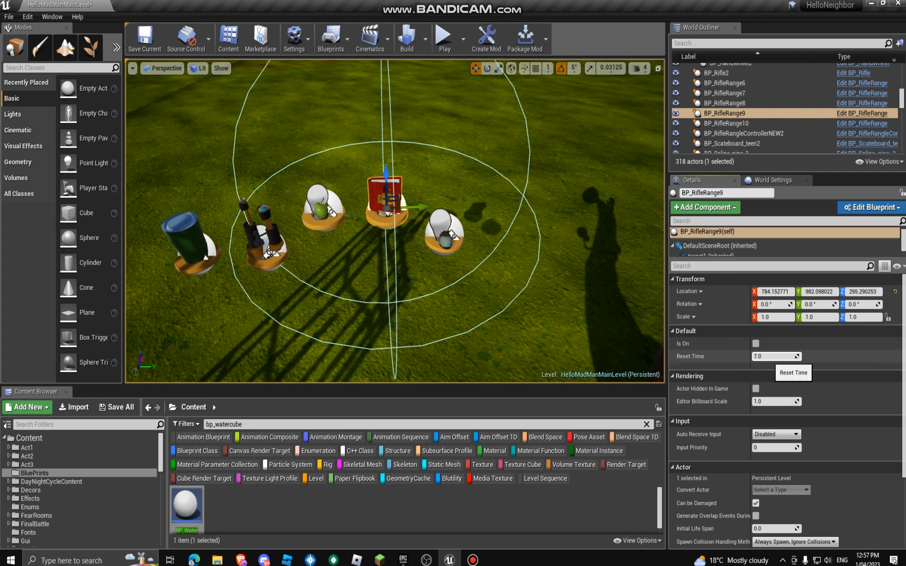
Select the rifle-shaped controller near the targets and inspect its Targets list and Count setting
left_click(472, 560)
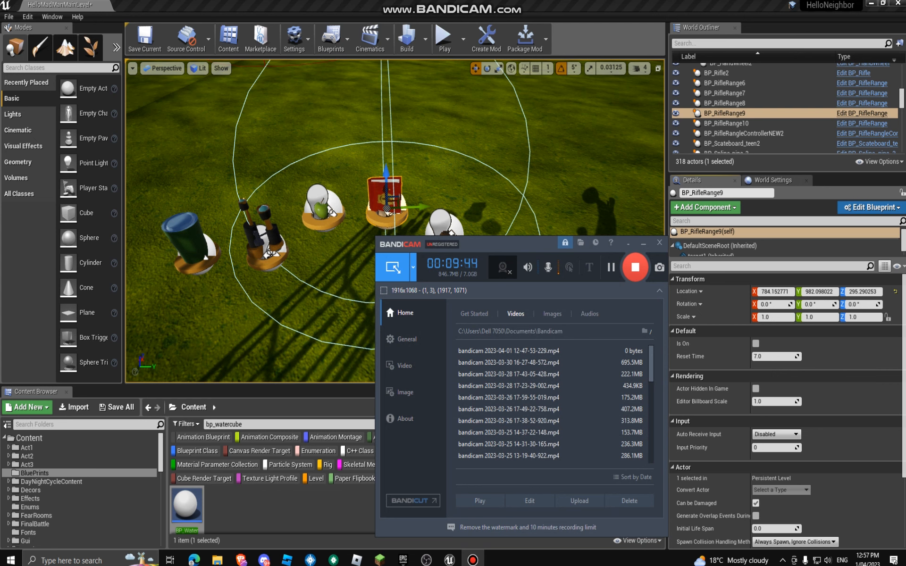
right_click_drag(330, 222, 155, 222)
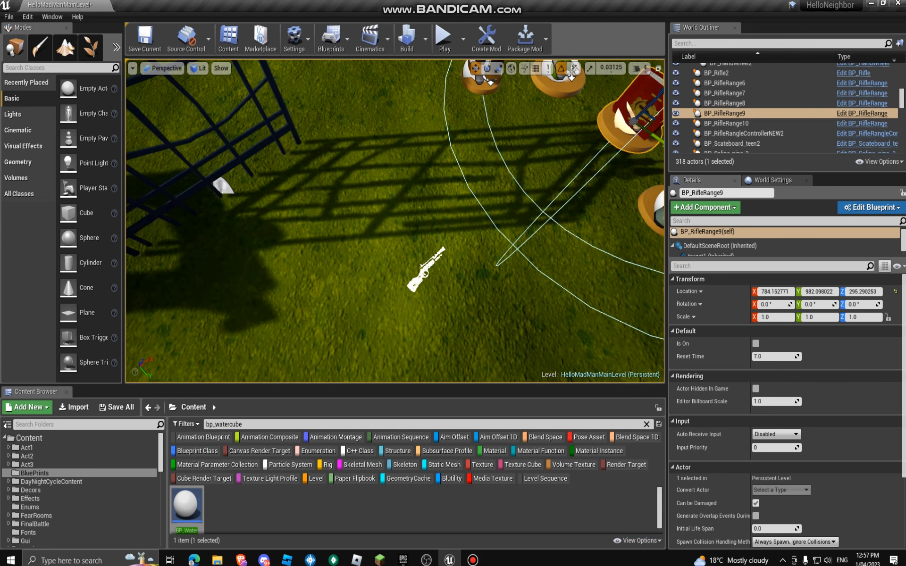
left_click(426, 270)
right_click_drag(425, 270, 378, 175)
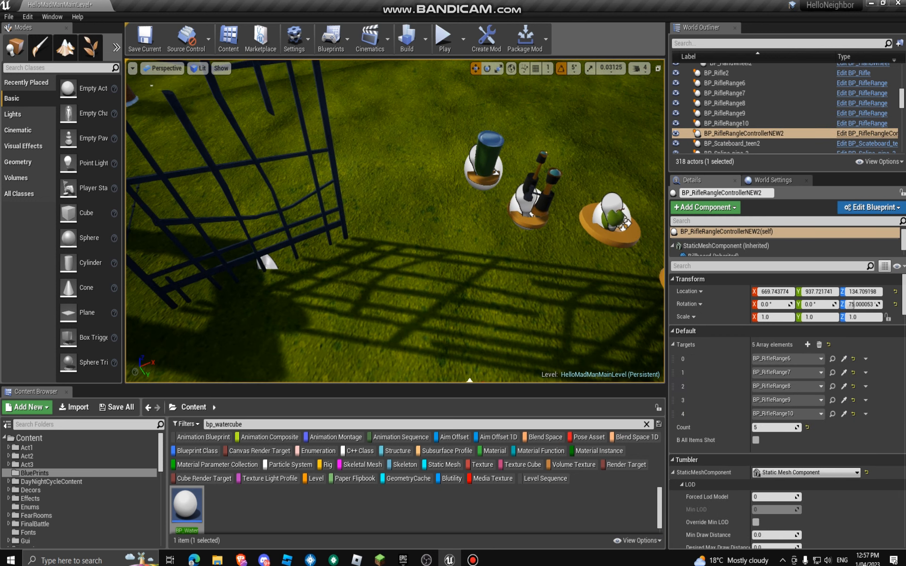
left_click(472, 559)
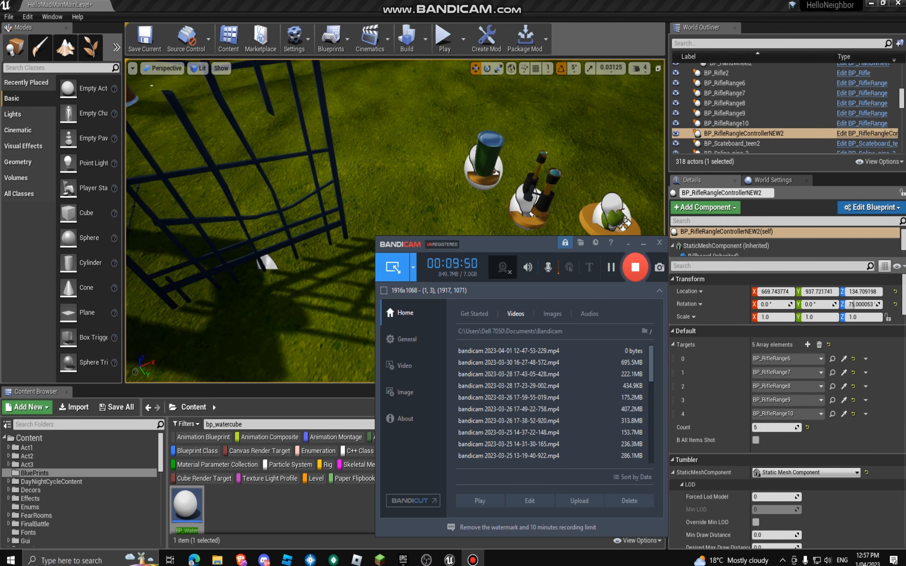